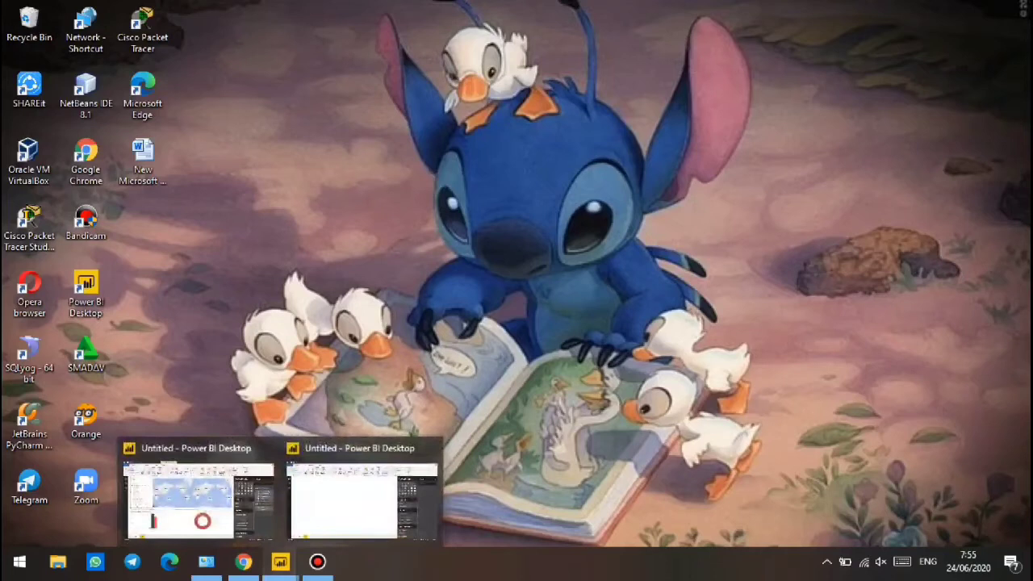
Switch to the browser and examine the province table on the Wikipedia page Daftar provinsi Indonesia
{"action": "left_click", "coordinate": [280, 561]}
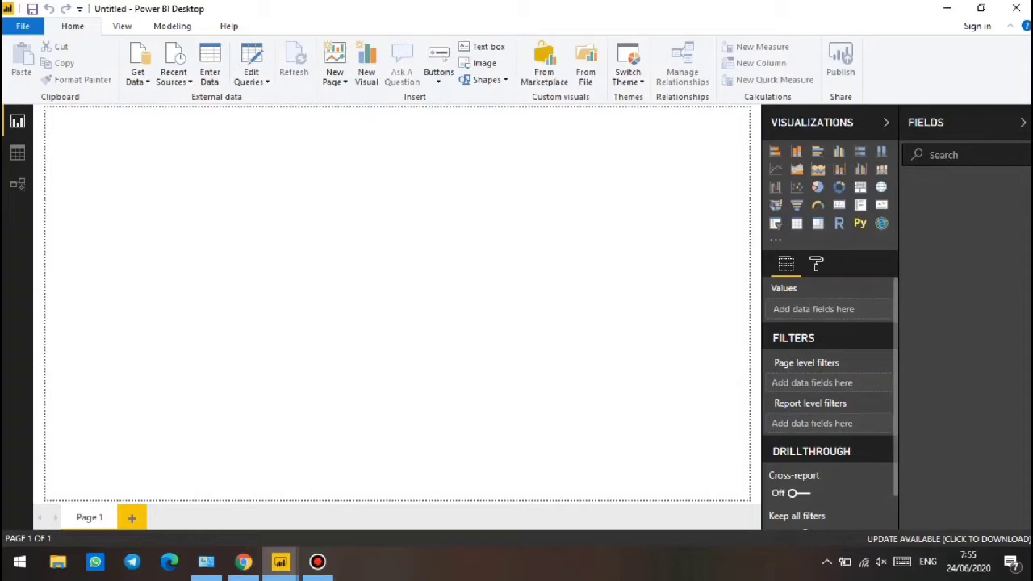
{"action": "left_click", "coordinate": [244, 562]}
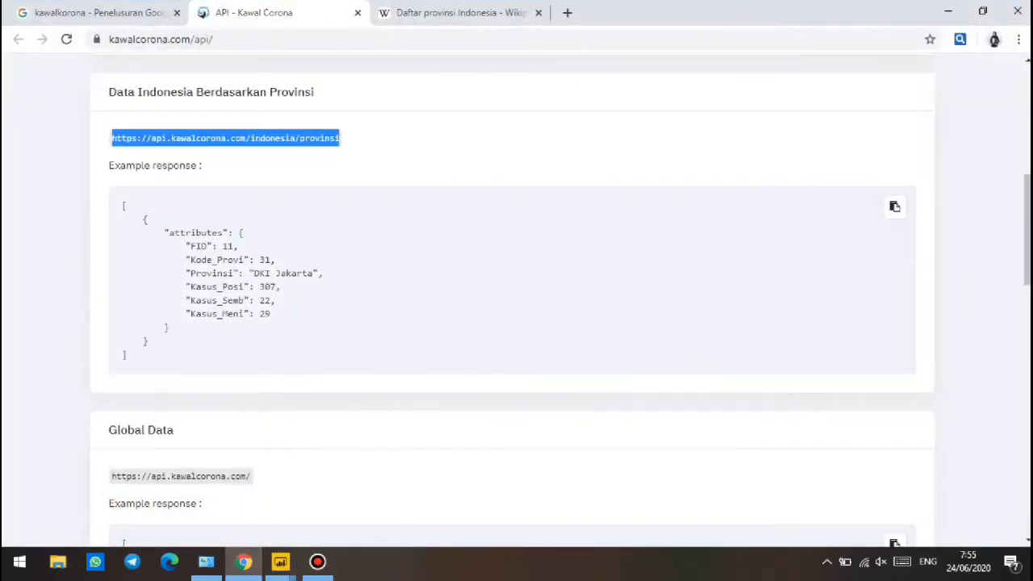
{"action": "left_click", "coordinate": [452, 12]}
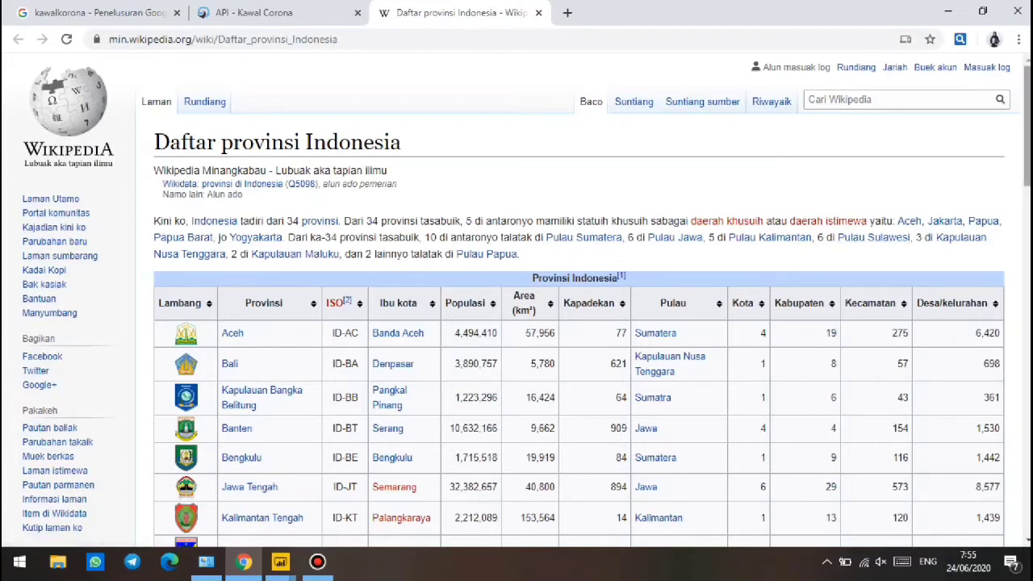
{"action": "scroll", "coordinate": [527, 299], "scroll_direction": "down", "scroll_amount": 3}
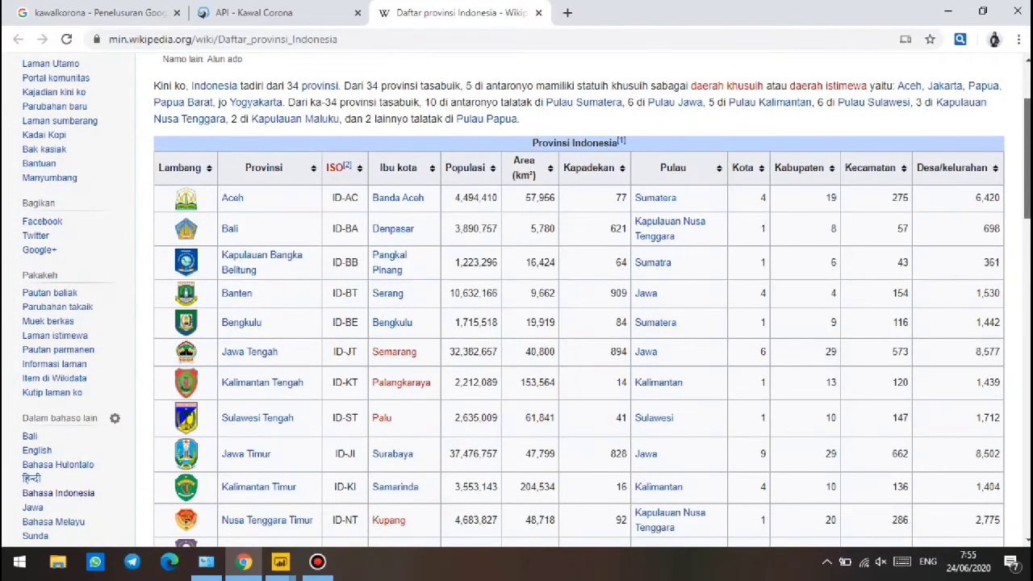
{"action": "scroll", "coordinate": [527, 300], "scroll_direction": "down", "scroll_amount": 1}
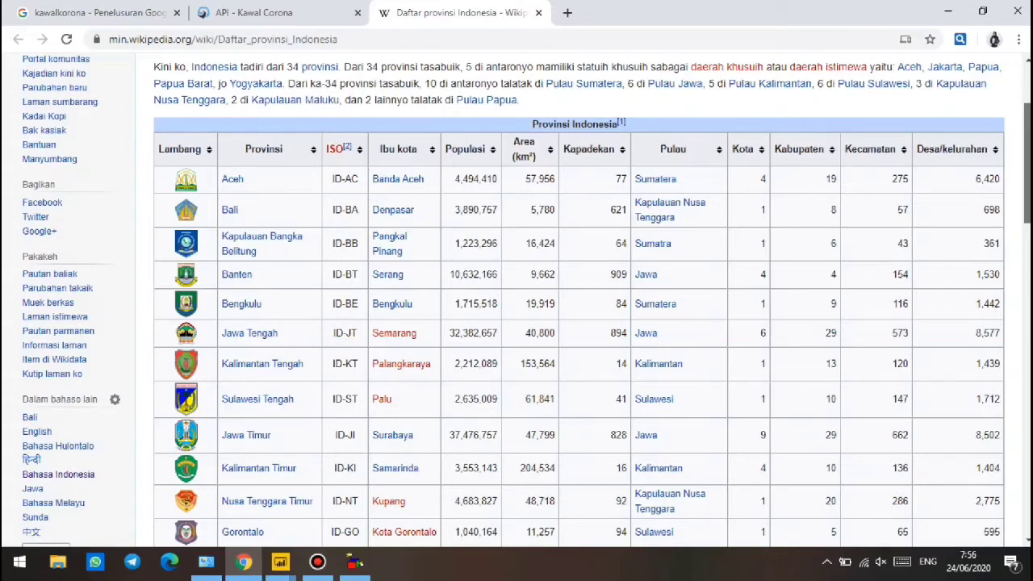
{"action": "scroll", "coordinate": [578, 322], "scroll_direction": "up", "scroll_amount": 2}
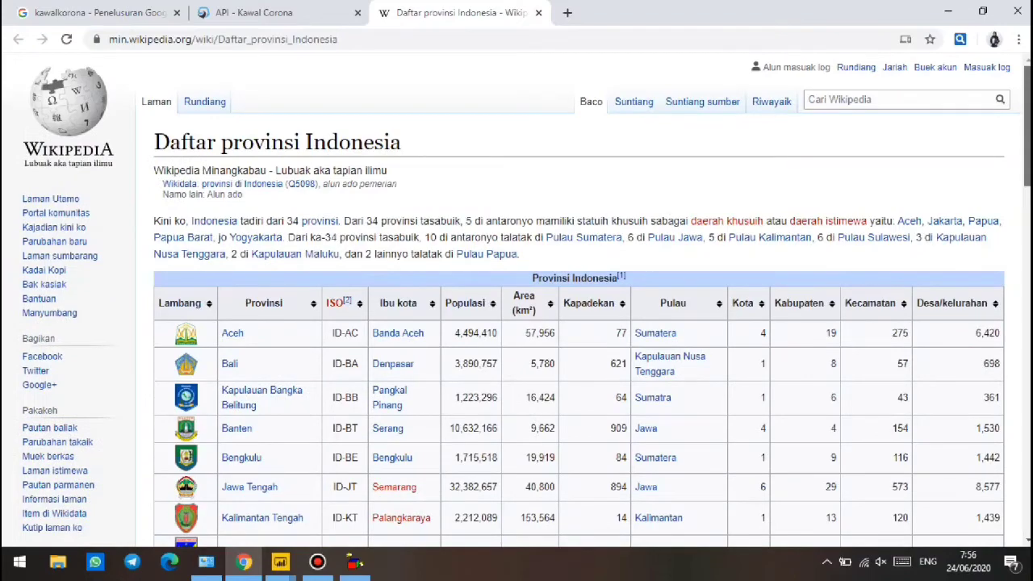
{"action": "scroll", "coordinate": [579, 323], "scroll_direction": "down", "scroll_amount": 10}
{"action": "scroll", "coordinate": [579, 323], "scroll_direction": "up", "scroll_amount": 4}
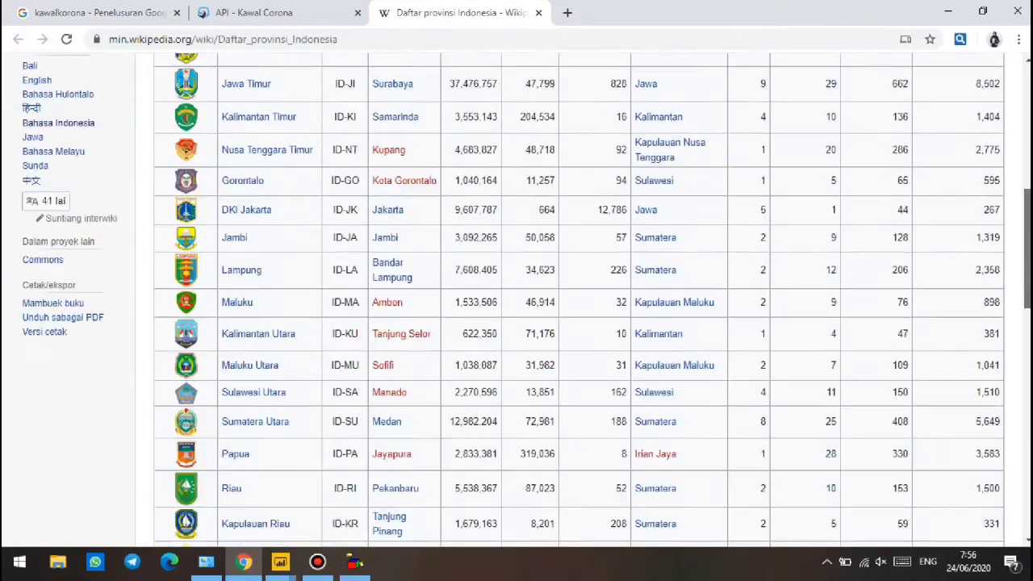
{"action": "scroll", "coordinate": [579, 323], "scroll_direction": "up", "scroll_amount": 6}
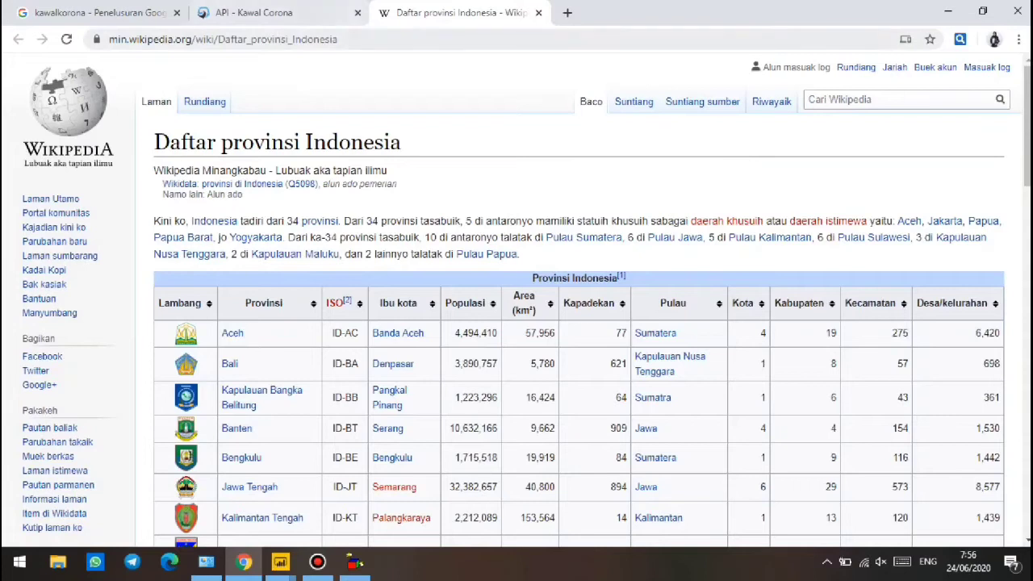
Copy the web address of the Daftar provinsi Indonesia page and switch to the blank Power BI Desktop report
{"action": "left_click", "coordinate": [293, 38]}
{"action": "key", "text": "ctrl+c"}
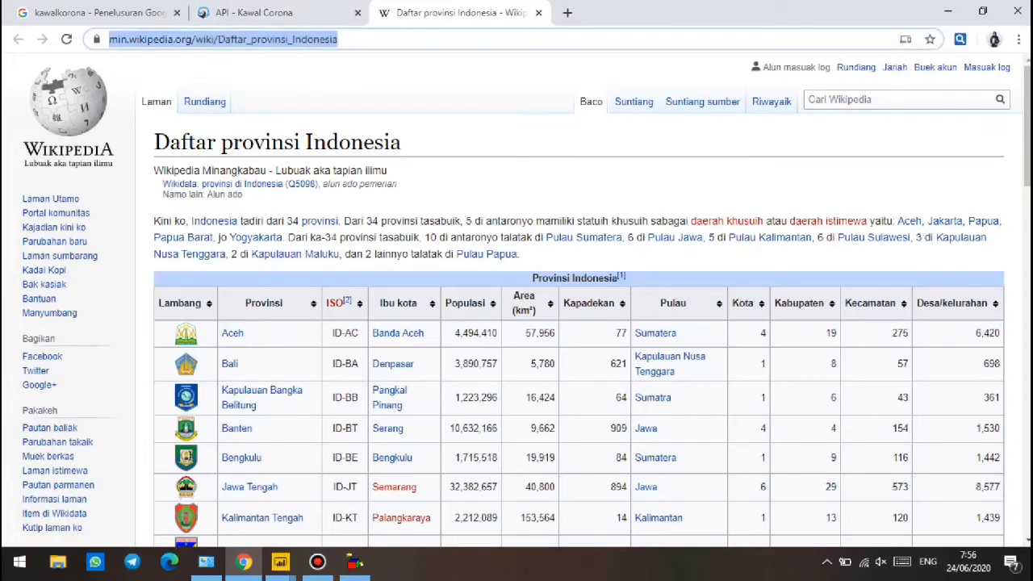
{"action": "mouse_move", "coordinate": [280, 562]}
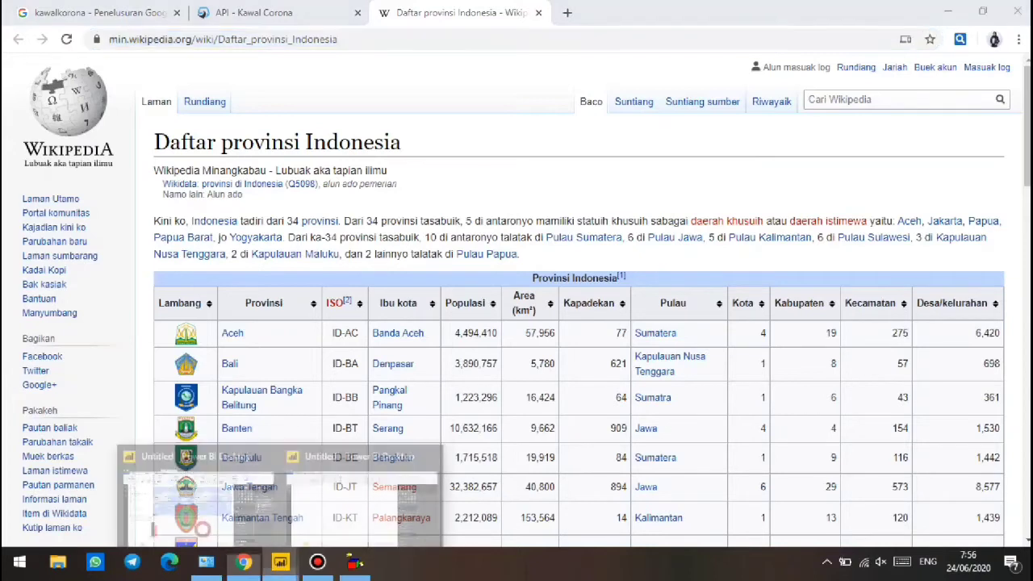
{"action": "left_click", "coordinate": [362, 496]}
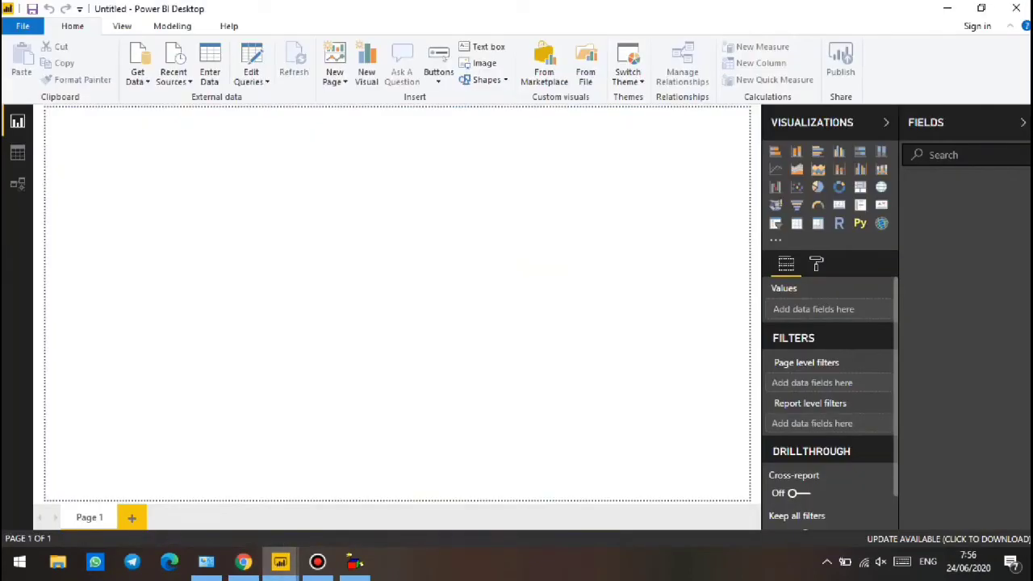
{"action": "left_click", "coordinate": [137, 74]}
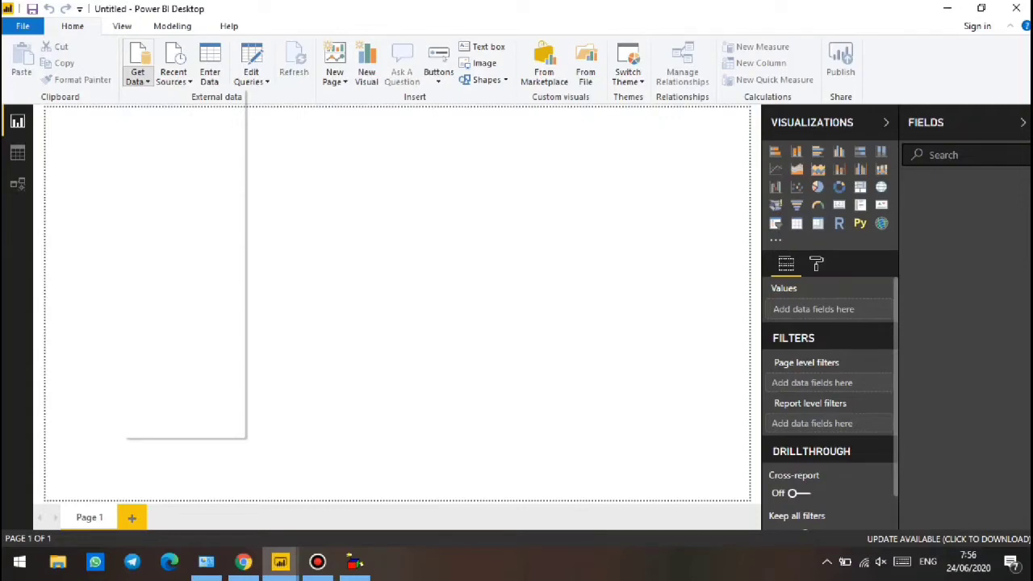
{"action": "left_click", "coordinate": [137, 74]}
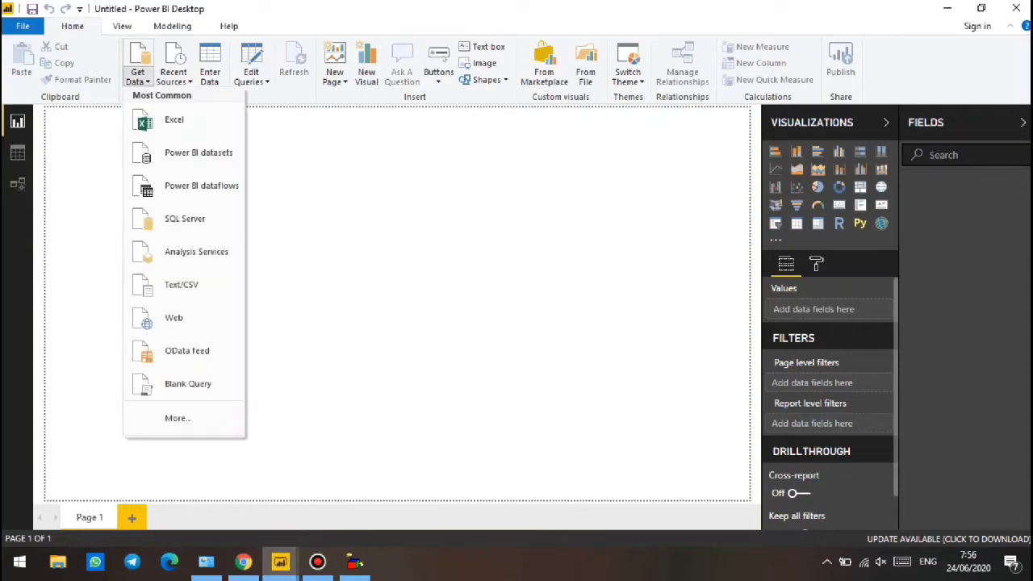
{"action": "left_click", "coordinate": [174, 318]}
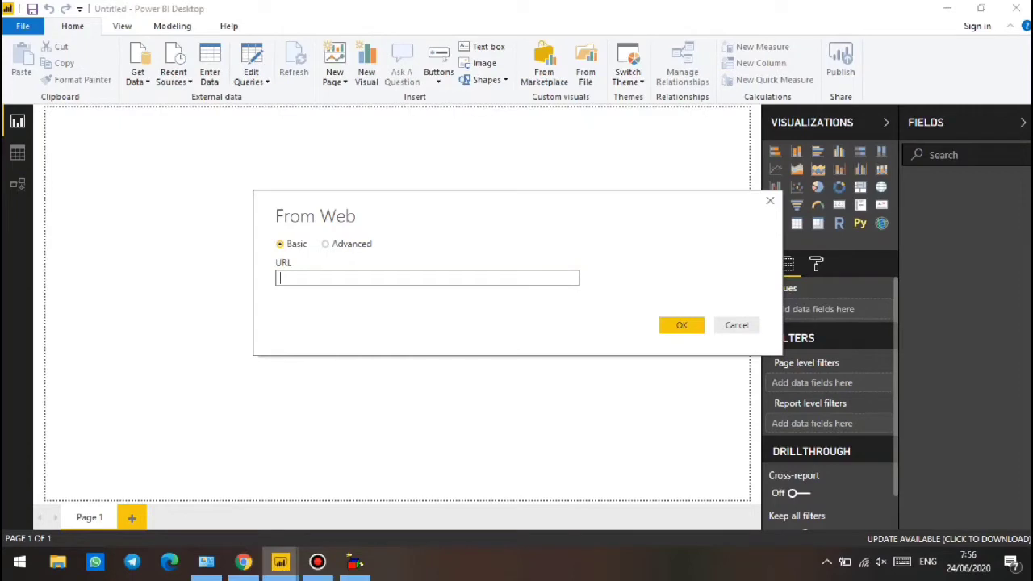
{"action": "key", "text": "ctrl+v"}
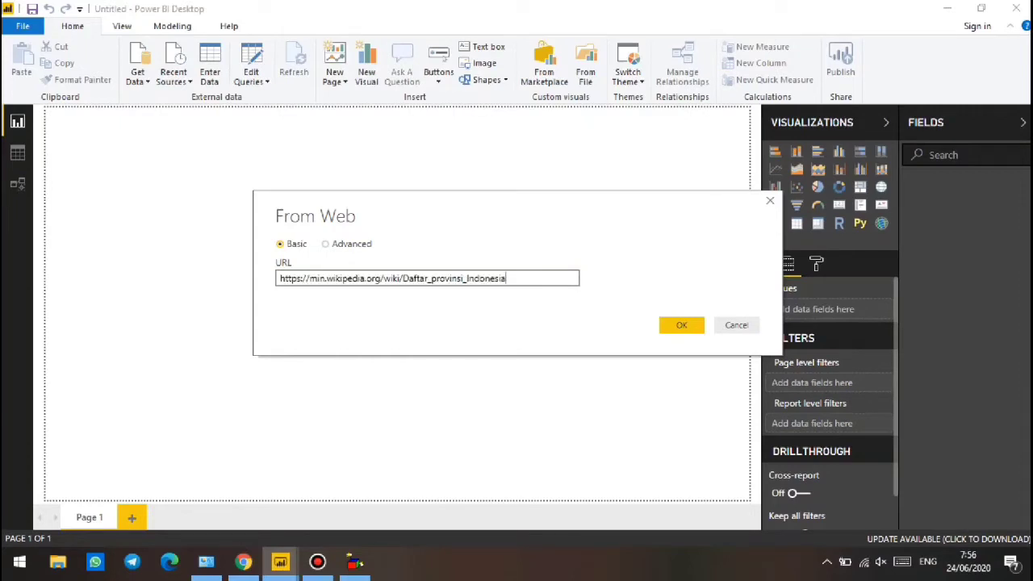
{"action": "left_click", "coordinate": [694, 324]}
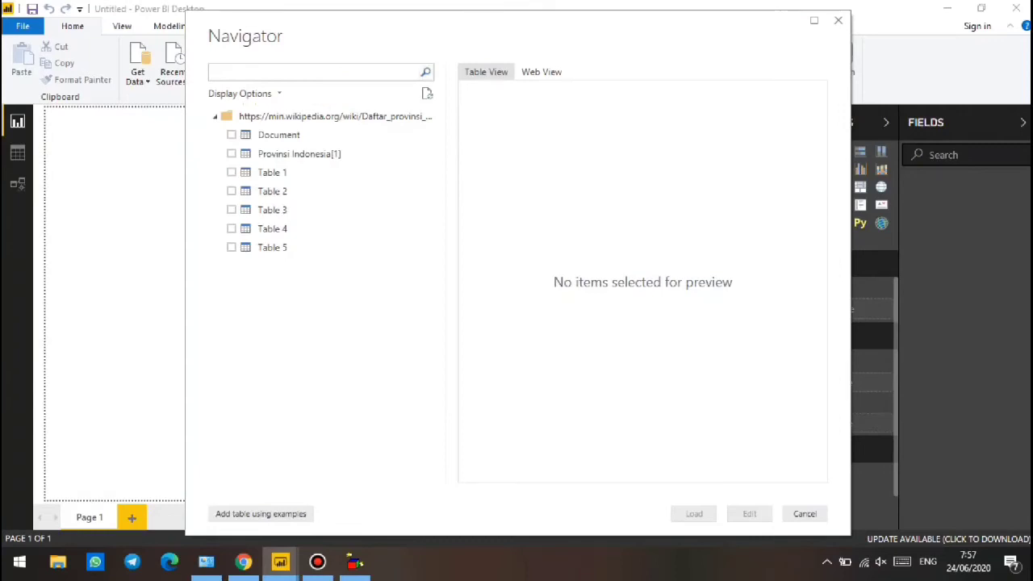
Preview the page's tables, choose Provinsi Indonesia[1] for import and open it for editing in Power Query Editor
{"action": "left_click", "coordinate": [288, 154]}
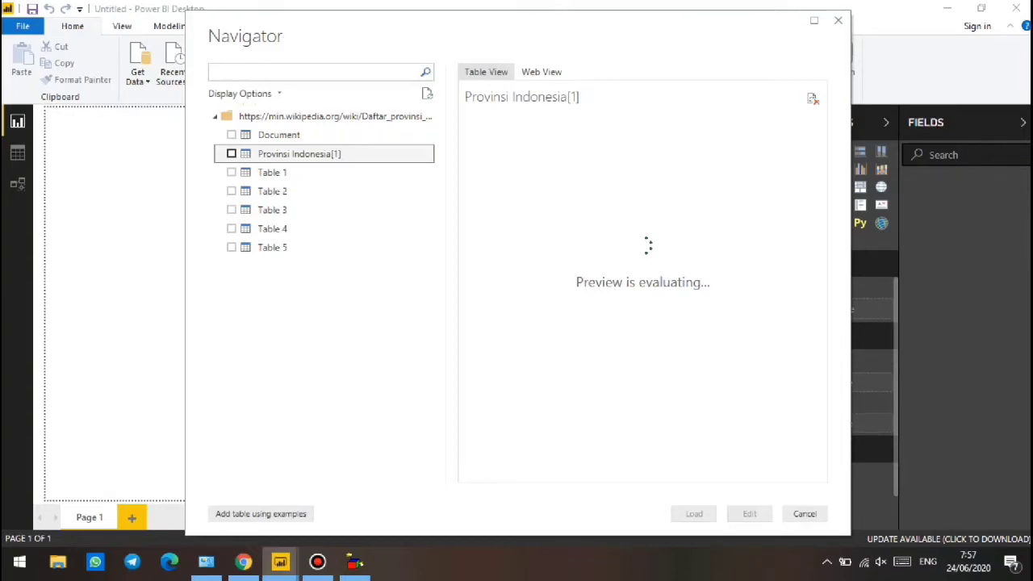
{"action": "left_click", "coordinate": [273, 173]}
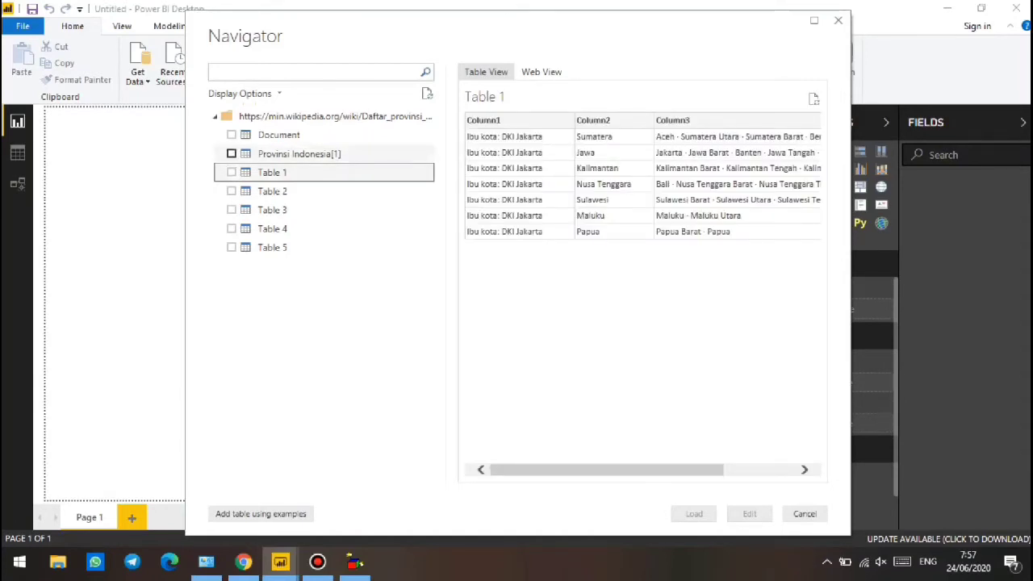
{"action": "left_click", "coordinate": [300, 154]}
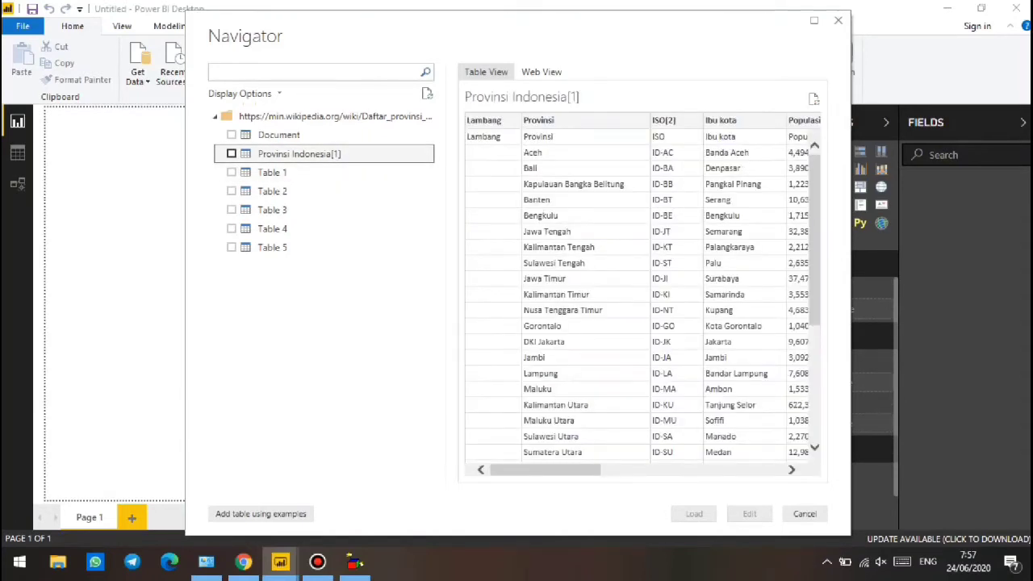
{"action": "left_click", "coordinate": [232, 153]}
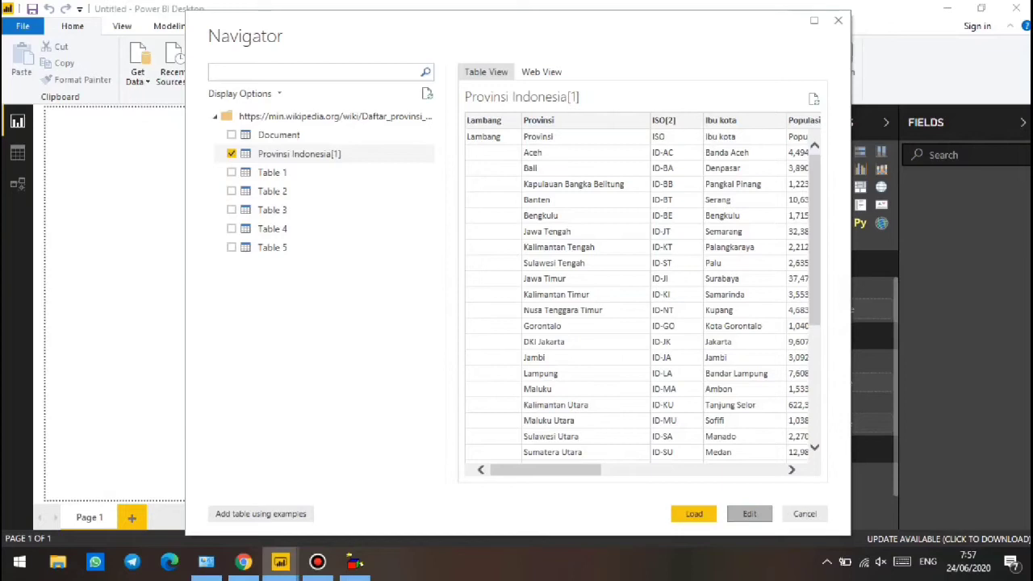
{"action": "left_click", "coordinate": [749, 513]}
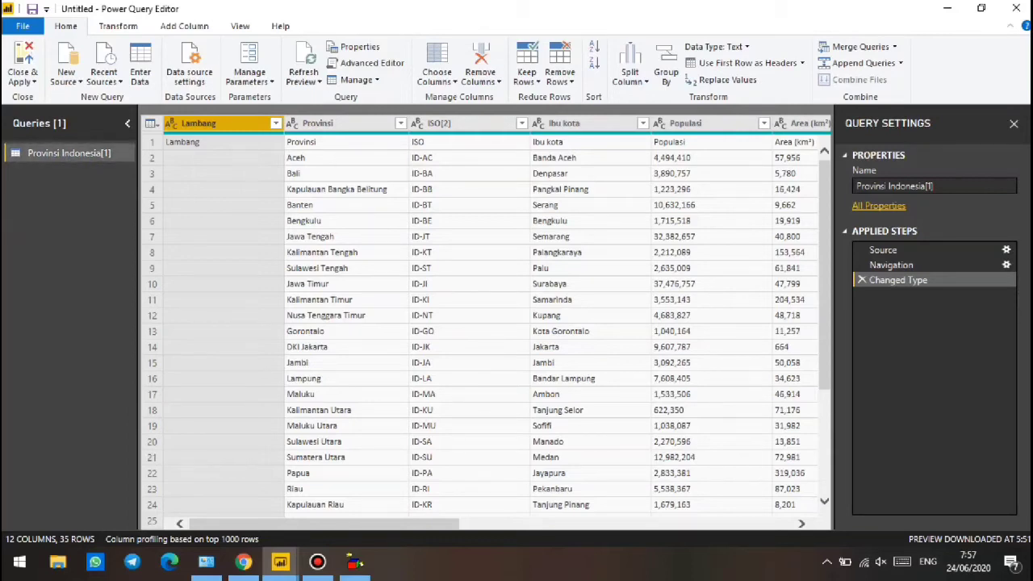
Remove the Lambang, ISO[2], Ibu kota, Populasi and Area (km²) columns from the Provinsi Indonesia[1] query
{"action": "right_click", "coordinate": [246, 126]}
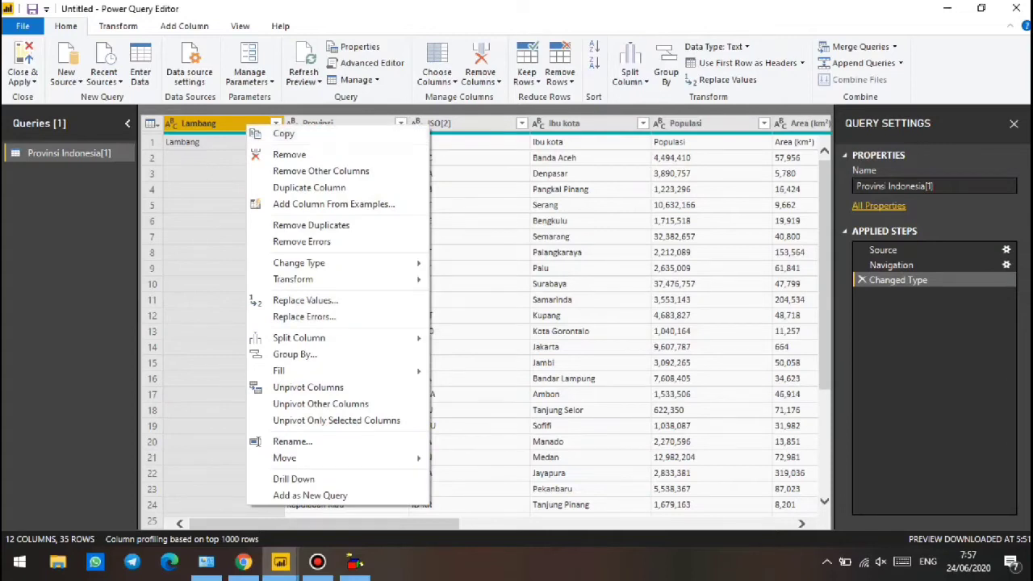
{"action": "left_click", "coordinate": [289, 154]}
{"action": "left_click", "coordinate": [339, 124]}
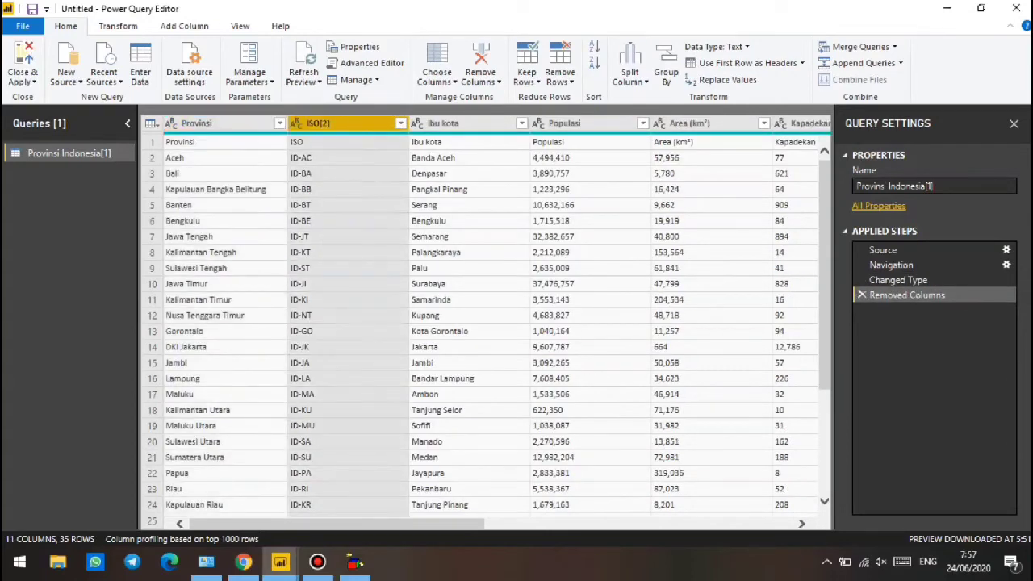
{"action": "right_click", "coordinate": [323, 124]}
{"action": "left_click", "coordinate": [364, 152]}
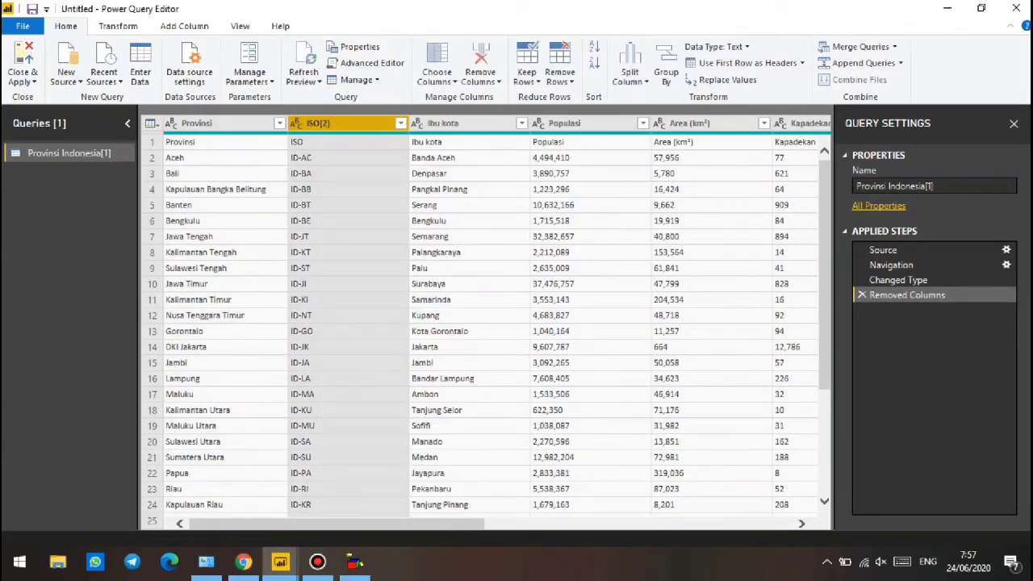
{"action": "right_click", "coordinate": [348, 124]}
{"action": "left_click", "coordinate": [385, 152]}
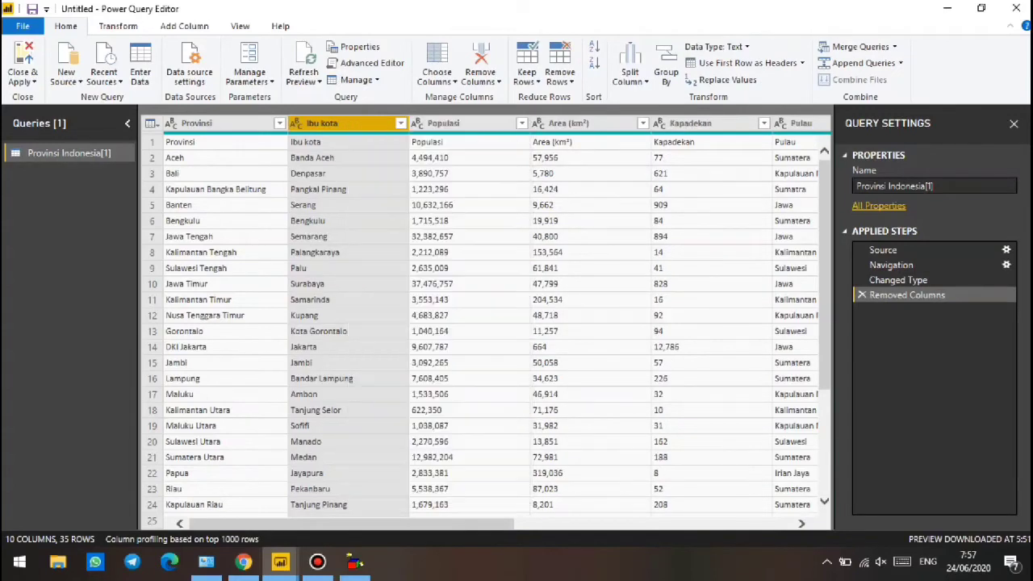
{"action": "right_click", "coordinate": [355, 124]}
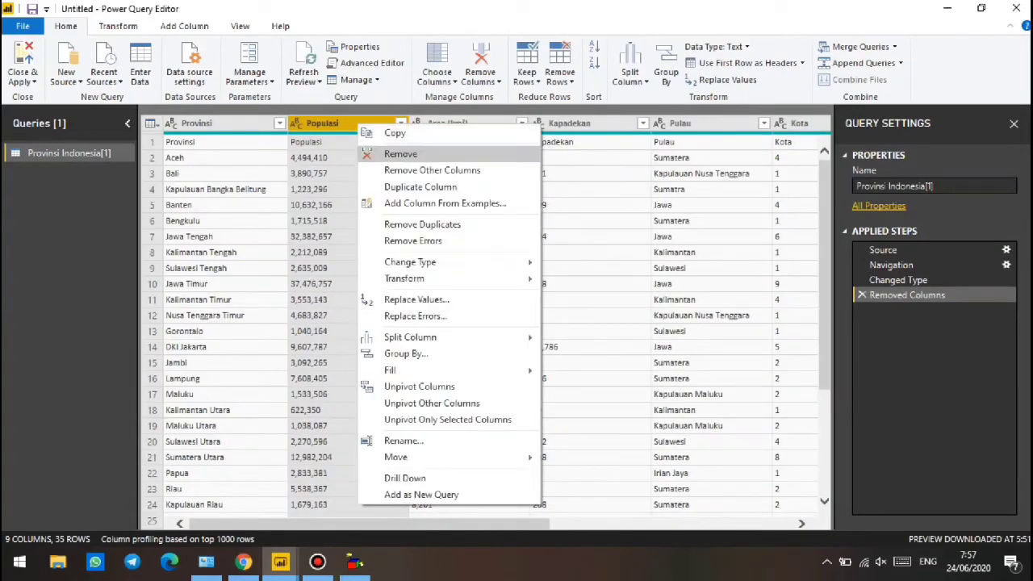
{"action": "left_click", "coordinate": [379, 147]}
{"action": "right_click", "coordinate": [366, 123]}
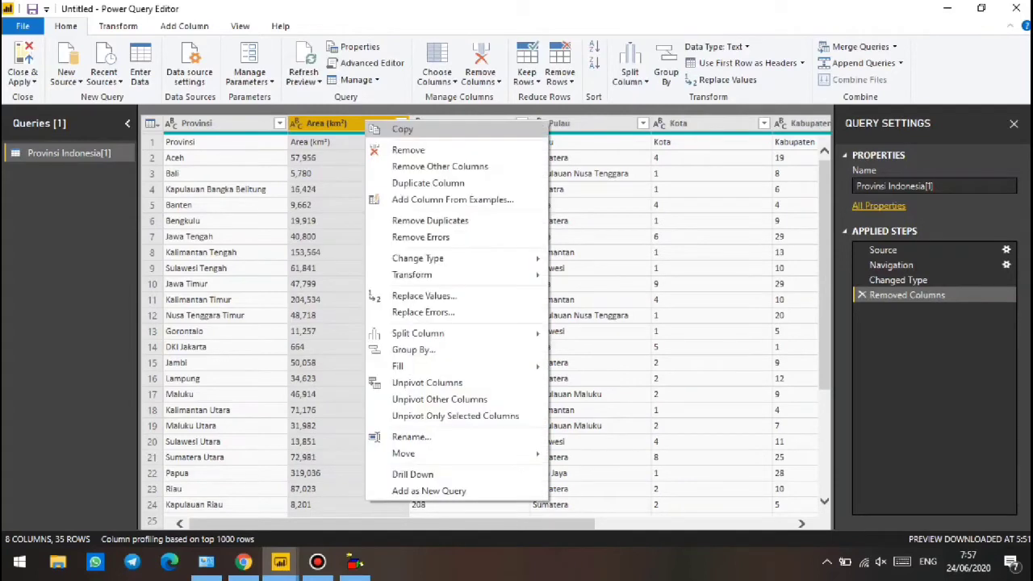
{"action": "left_click", "coordinate": [408, 150]}
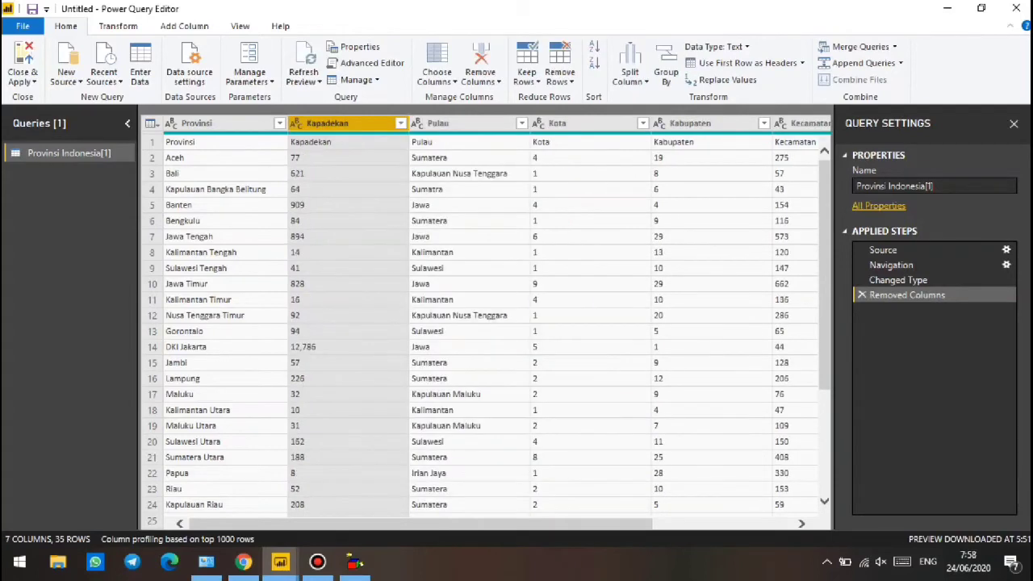
Remove the Kapadekan, Pulau, Kota, Kabupaten, Kecamatan and Desa/kelurahan columns, keeping only Provinsi
{"action": "right_click", "coordinate": [356, 123]}
{"action": "left_click", "coordinate": [380, 148]}
{"action": "right_click", "coordinate": [355, 124]}
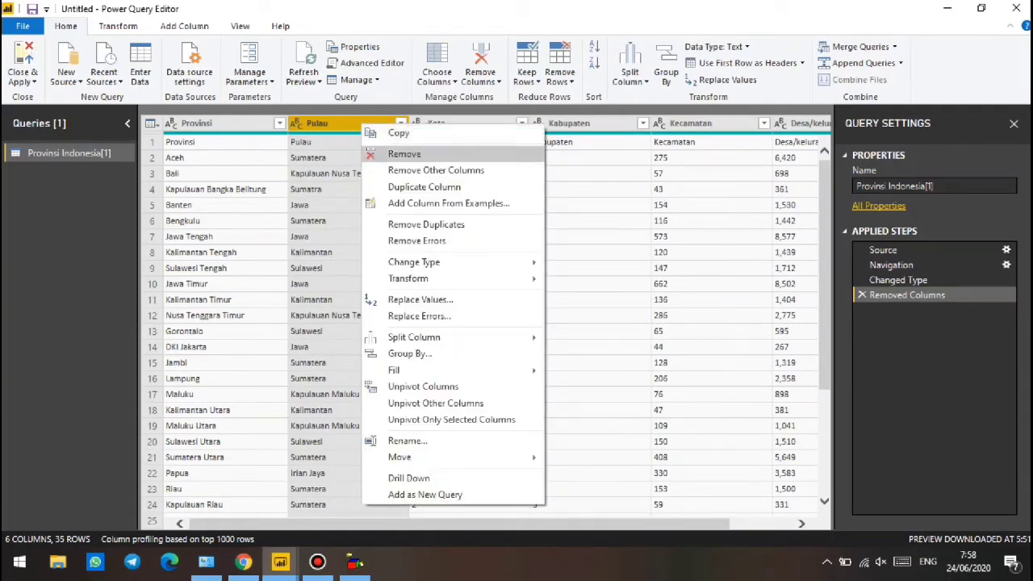
{"action": "left_click", "coordinate": [379, 147]}
{"action": "right_click", "coordinate": [355, 124]}
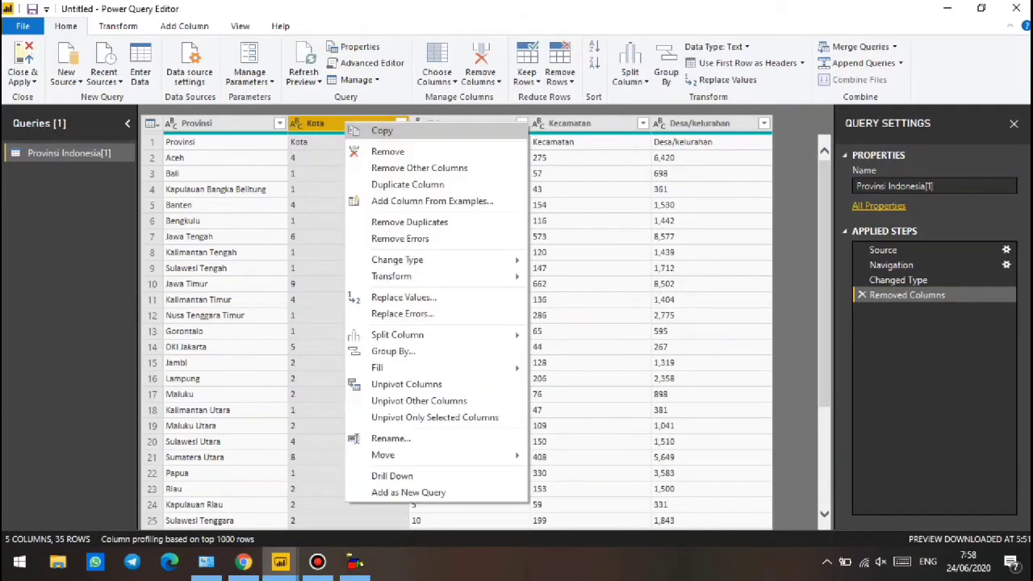
{"action": "left_click", "coordinate": [379, 150]}
{"action": "right_click", "coordinate": [355, 124]}
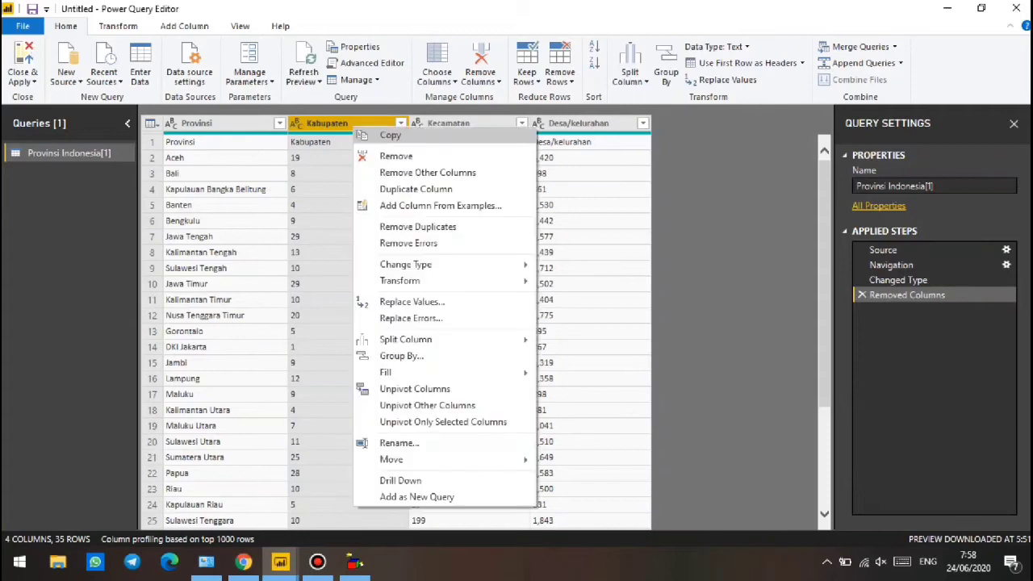
{"action": "left_click", "coordinate": [380, 149]}
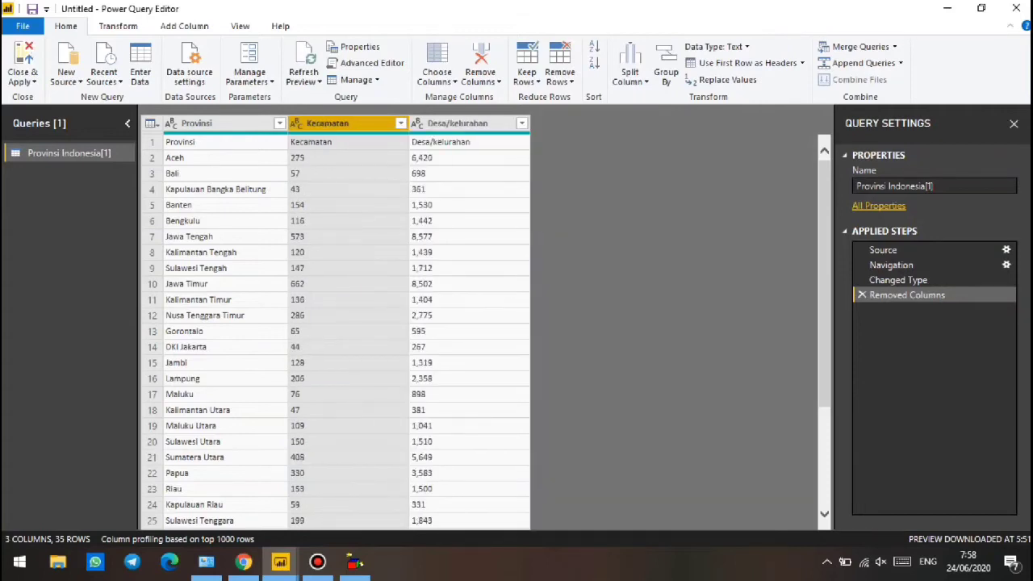
{"action": "right_click", "coordinate": [355, 123]}
{"action": "left_click", "coordinate": [379, 148]}
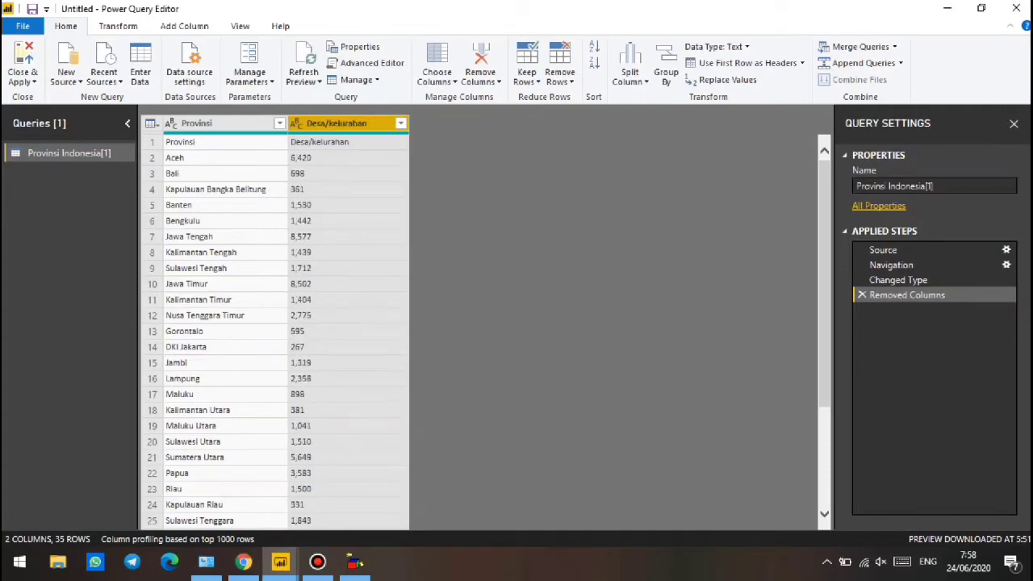
{"action": "right_click", "coordinate": [360, 123]}
{"action": "left_click", "coordinate": [379, 150]}
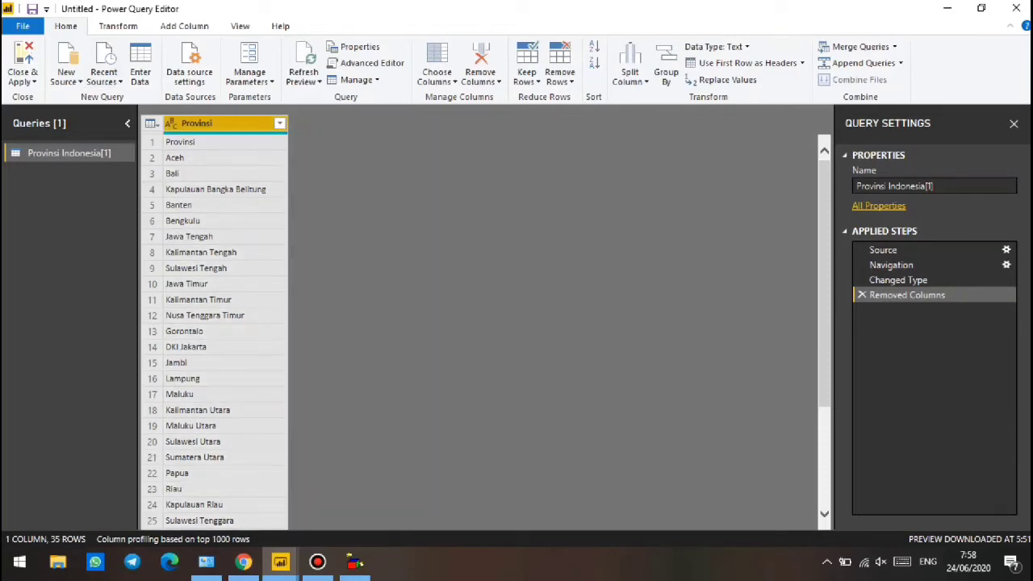
Sort the Provinsi column in ascending order
{"action": "left_click", "coordinate": [279, 123]}
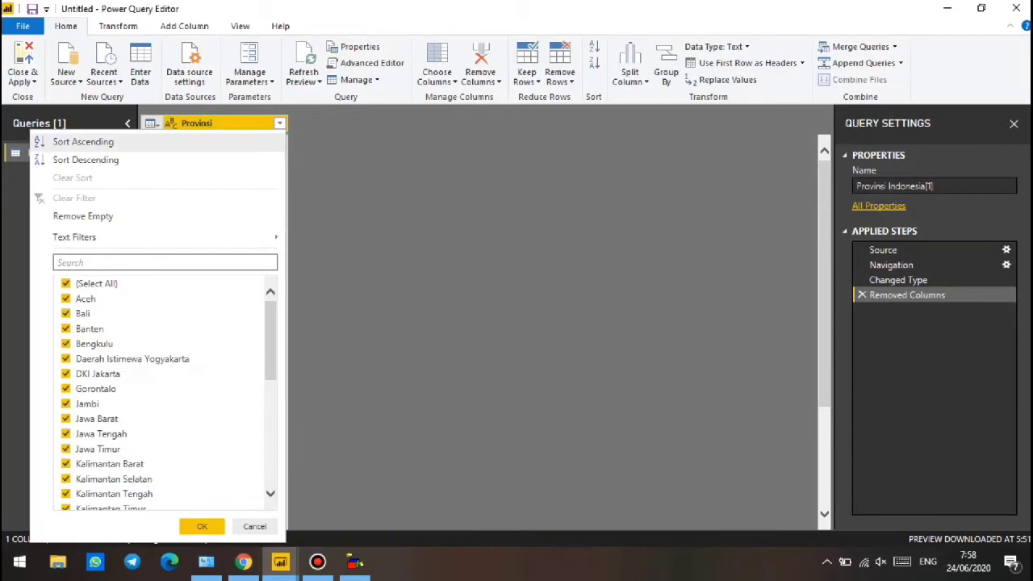
{"action": "left_click", "coordinate": [83, 142]}
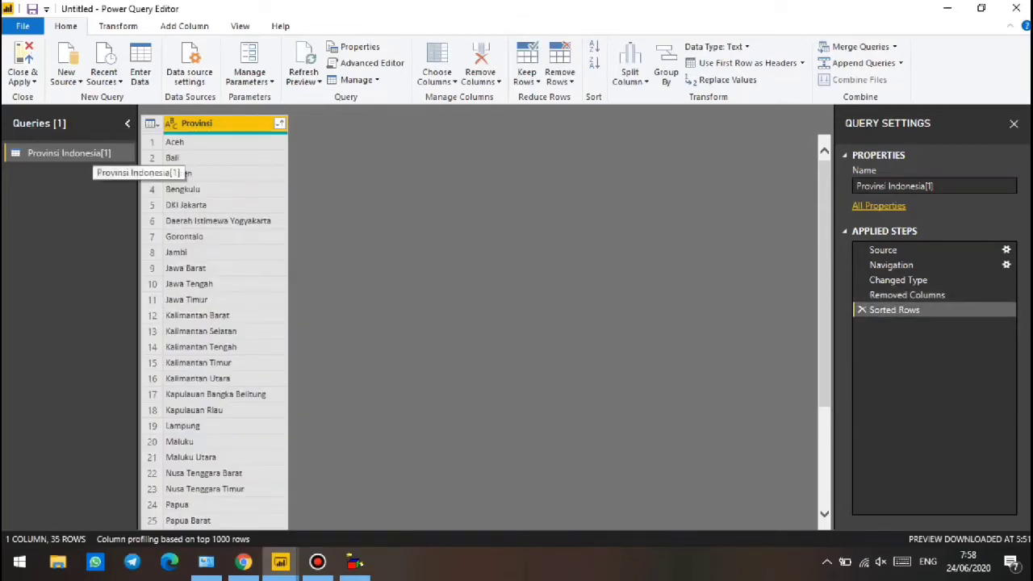
Rename the Provinsi Indonesia[1] query as Data Provinsi, then close the query editor and apply the changes
{"action": "double_click", "coordinate": [89, 153]}
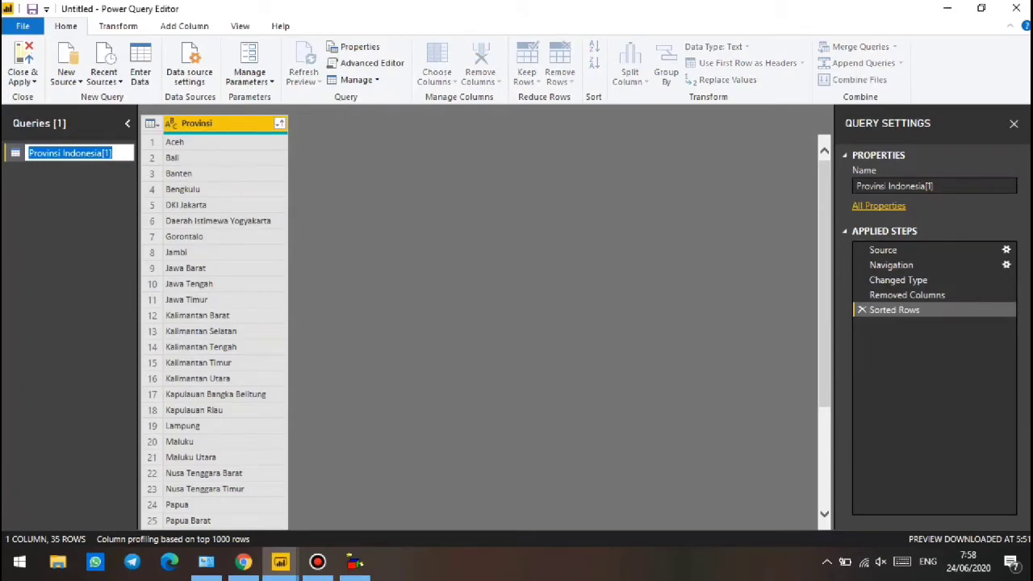
{"action": "type", "text": "Data Provinsi"}
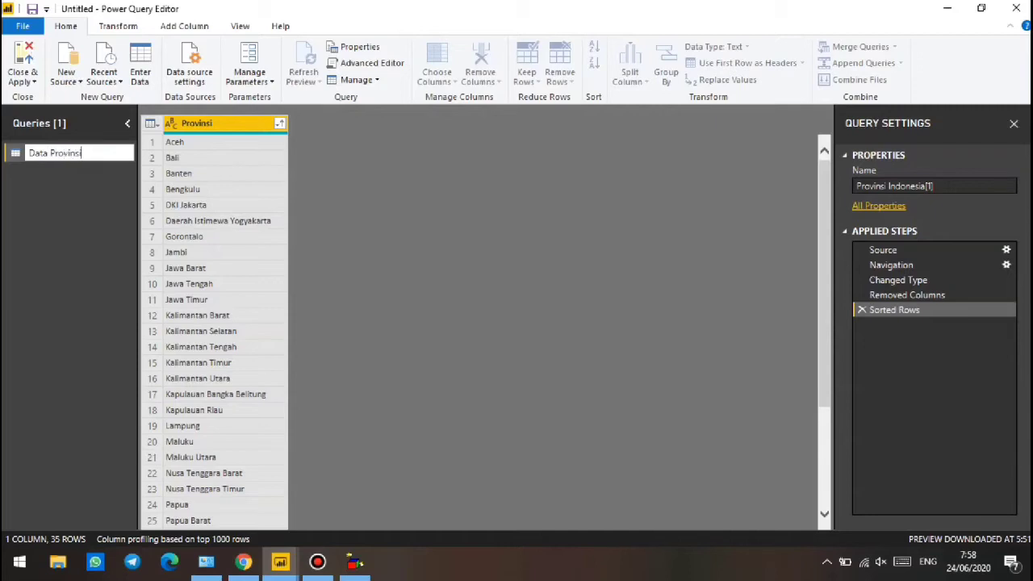
{"action": "key", "text": "Return"}
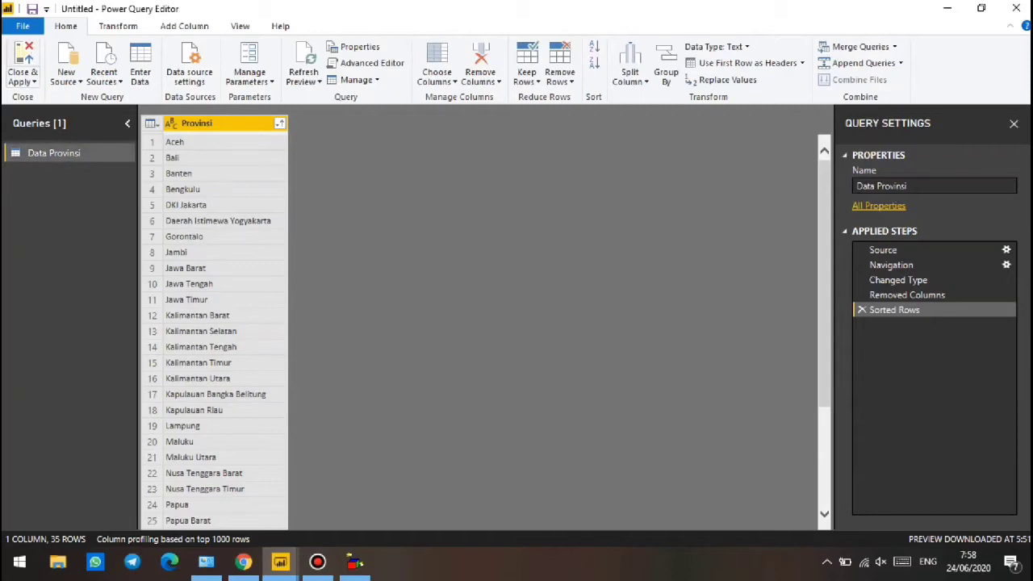
{"action": "left_click", "coordinate": [22, 61]}
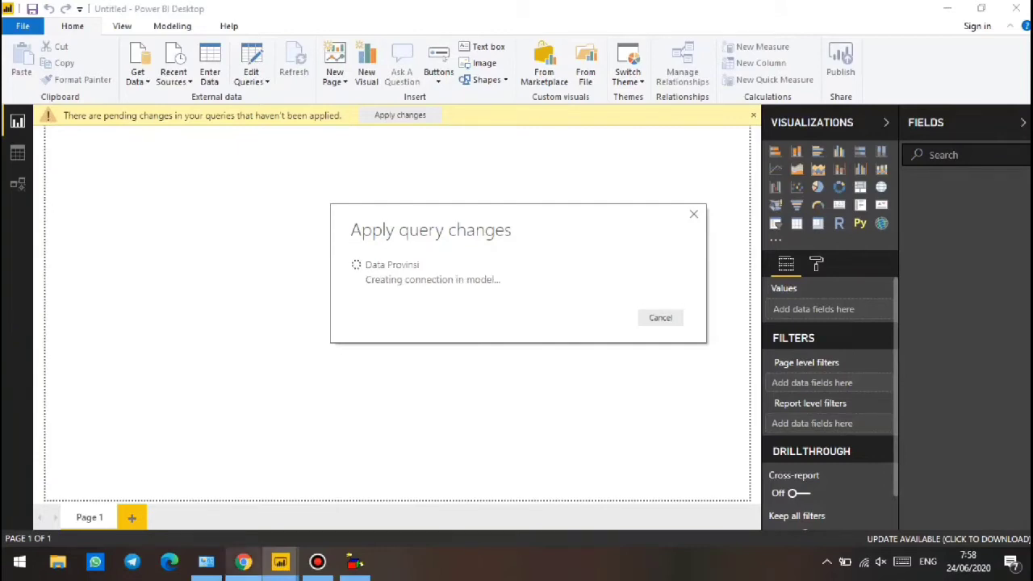
Switch to the API - Kawal Corona page in Chrome and copy the Data Indonesia Berdasarkan Provinsi URL
{"action": "left_click", "coordinate": [274, 466]}
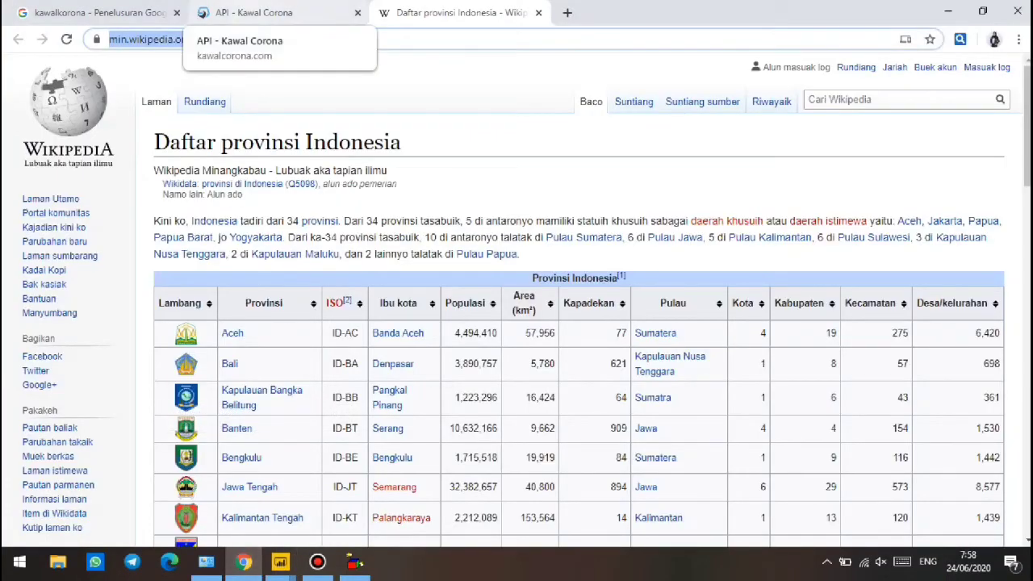
{"action": "left_click", "coordinate": [254, 12]}
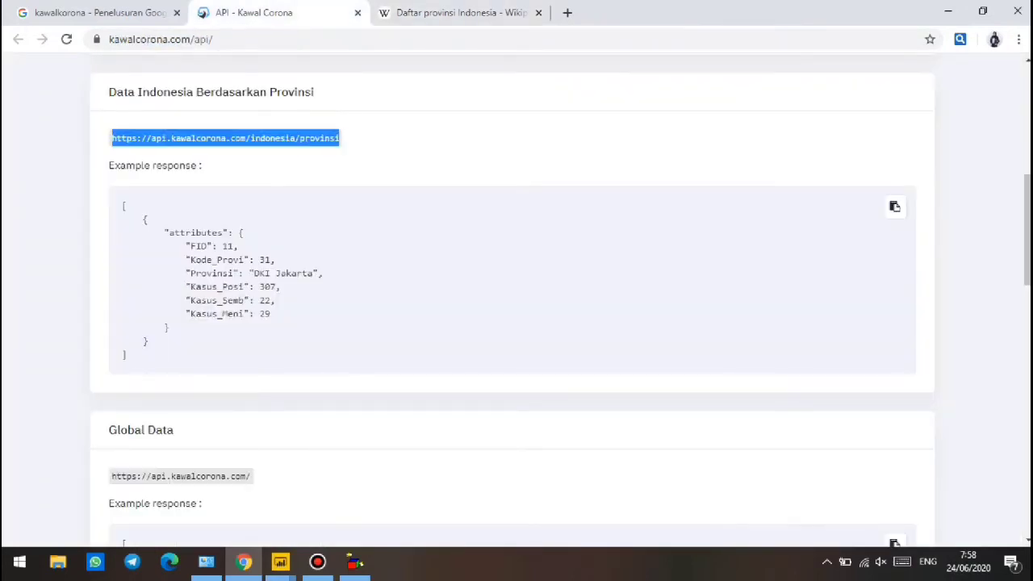
{"action": "left_click", "coordinate": [355, 144]}
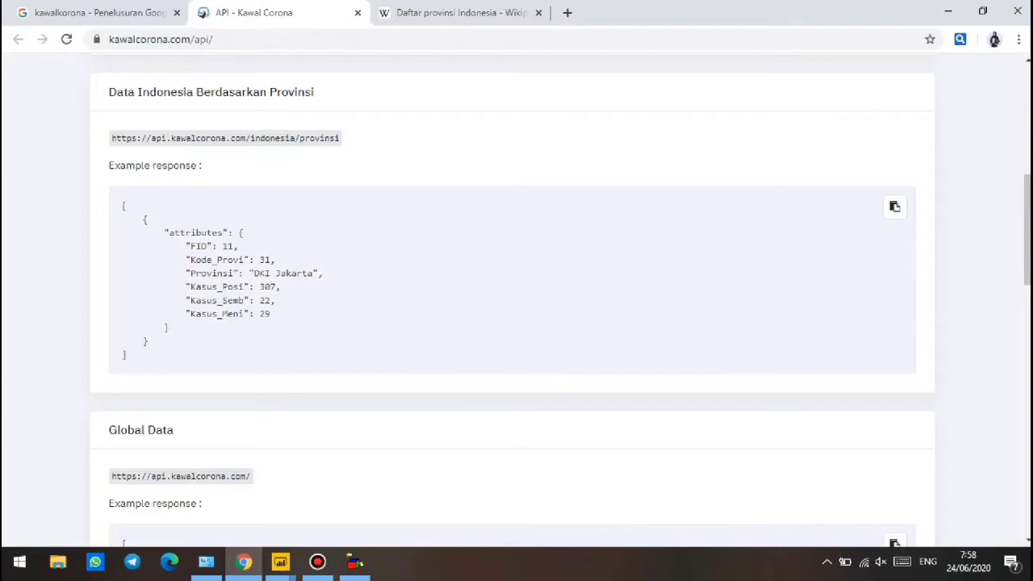
{"action": "left_click_drag", "start_coordinate": [112, 138], "coordinate": [340, 138]}
{"action": "key", "text": "ctrl+c"}
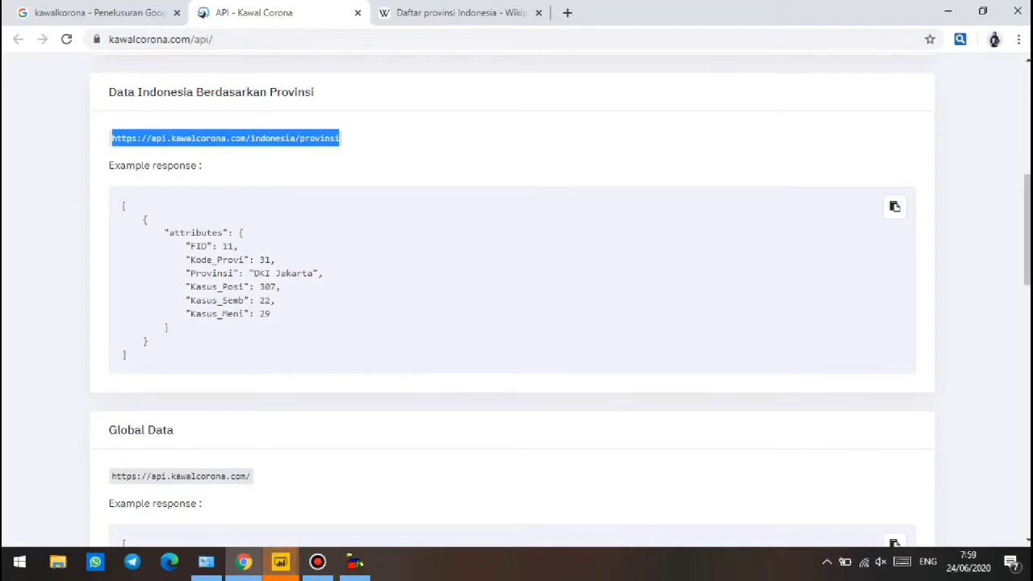
{"action": "mouse_move", "coordinate": [280, 562]}
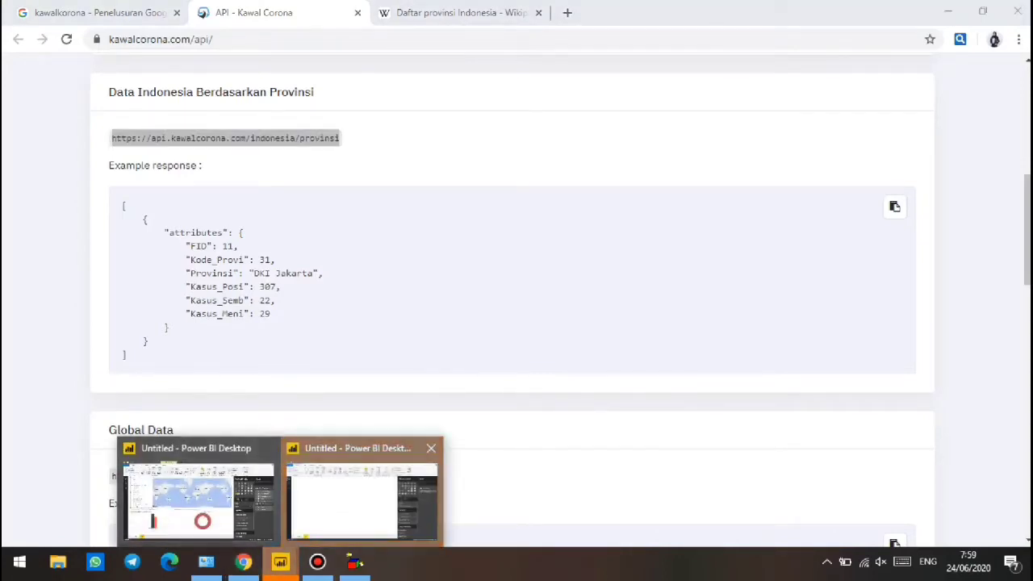
{"action": "left_click", "coordinate": [360, 495]}
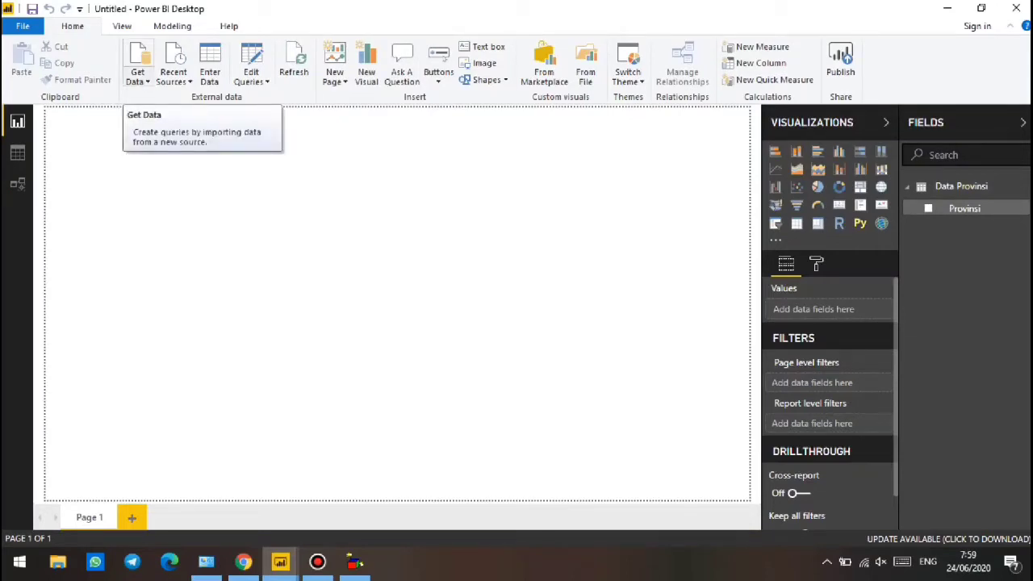
{"action": "left_click", "coordinate": [137, 74]}
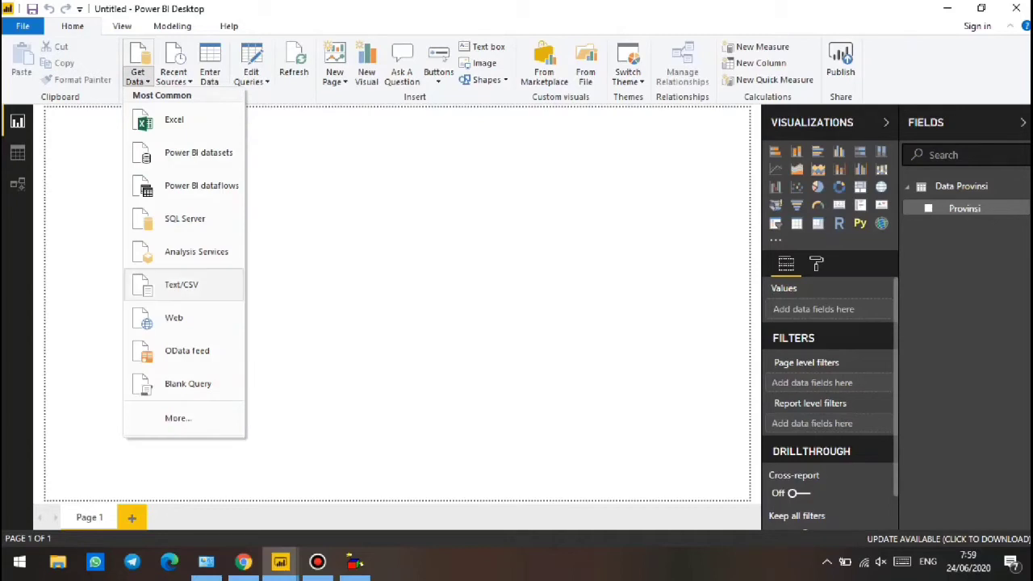
{"action": "left_click", "coordinate": [173, 317]}
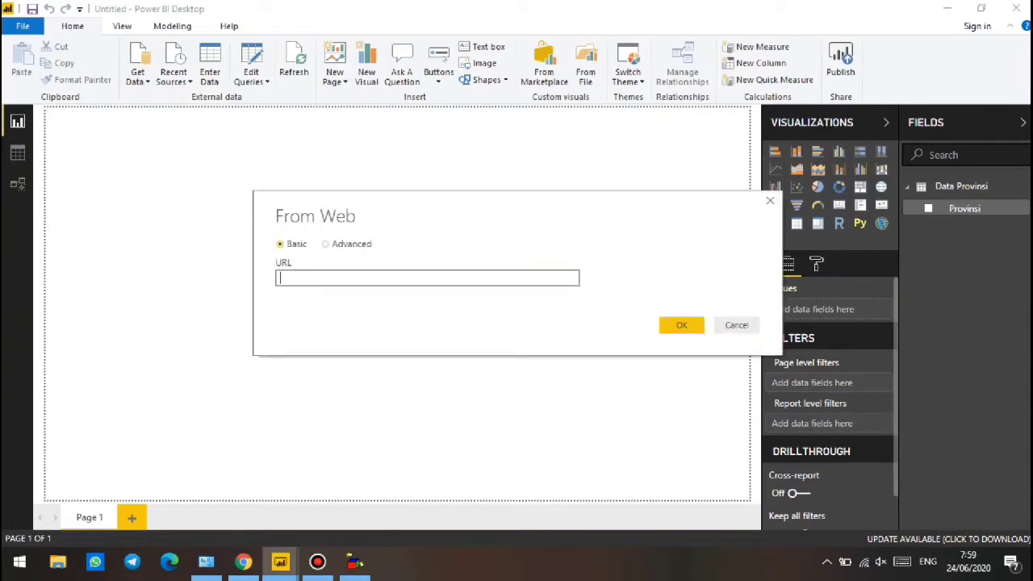
{"action": "key", "text": "ctrl+v"}
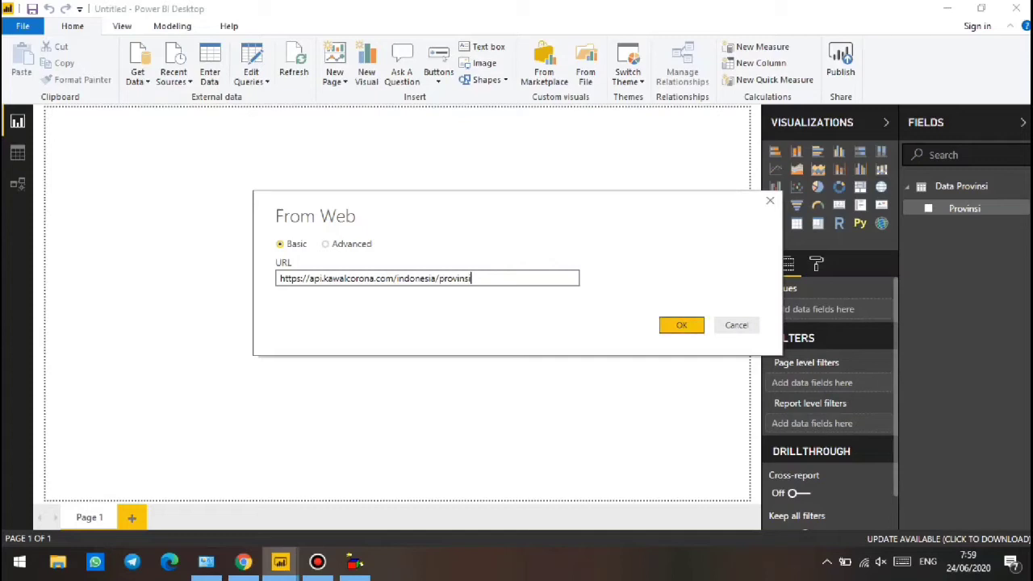
{"action": "key", "text": "Return"}
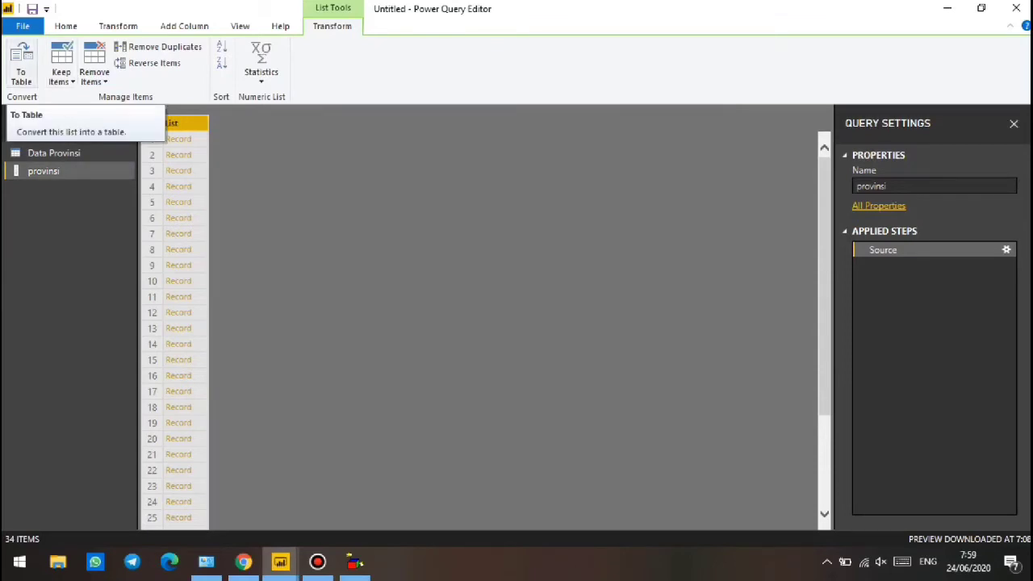
Convert the record list to a table without a delimiter and expand Column1 into attributes without the original column name prefix
{"action": "left_click", "coordinate": [21, 65]}
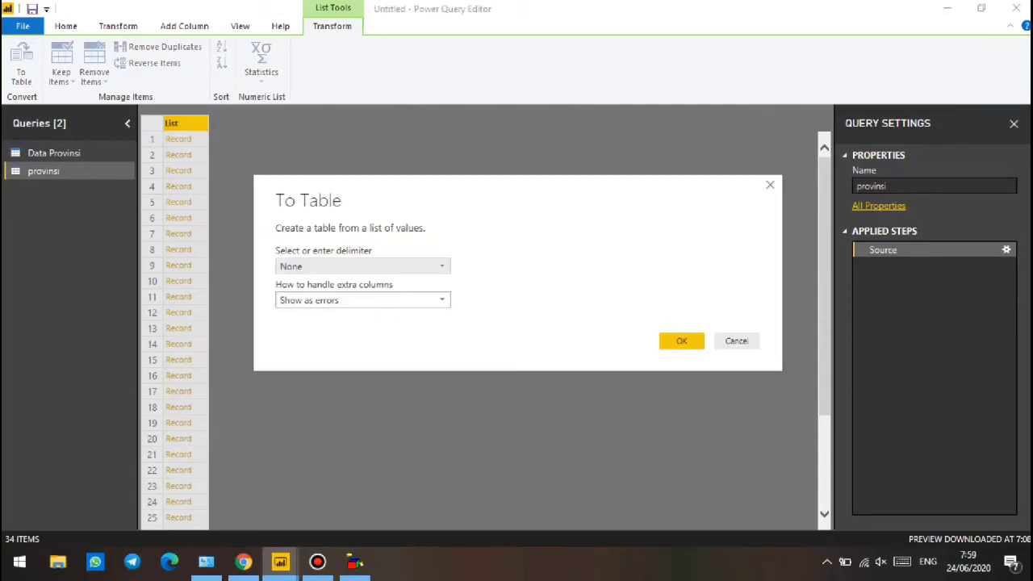
{"action": "left_click", "coordinate": [682, 341]}
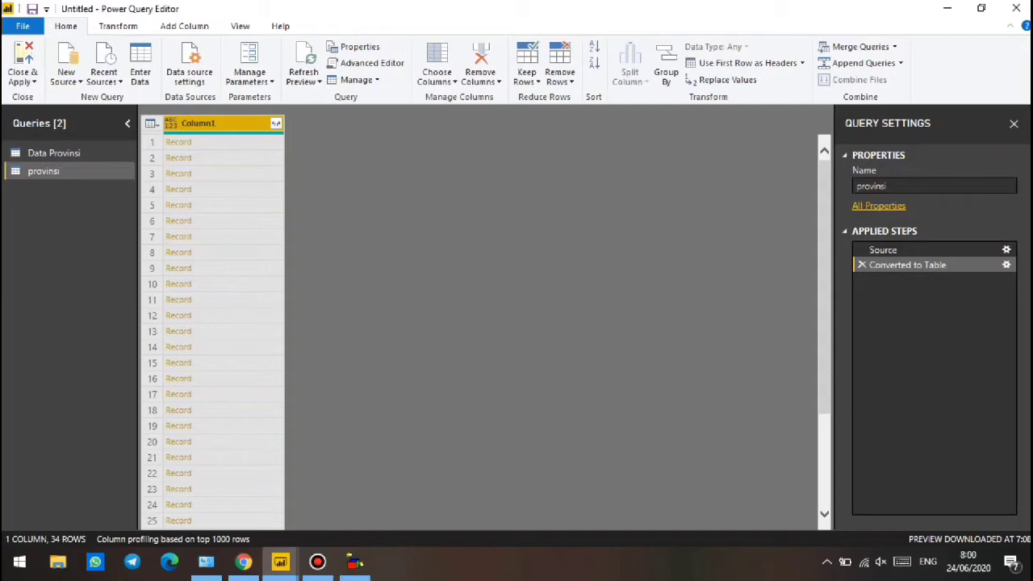
{"action": "left_click", "coordinate": [276, 123]}
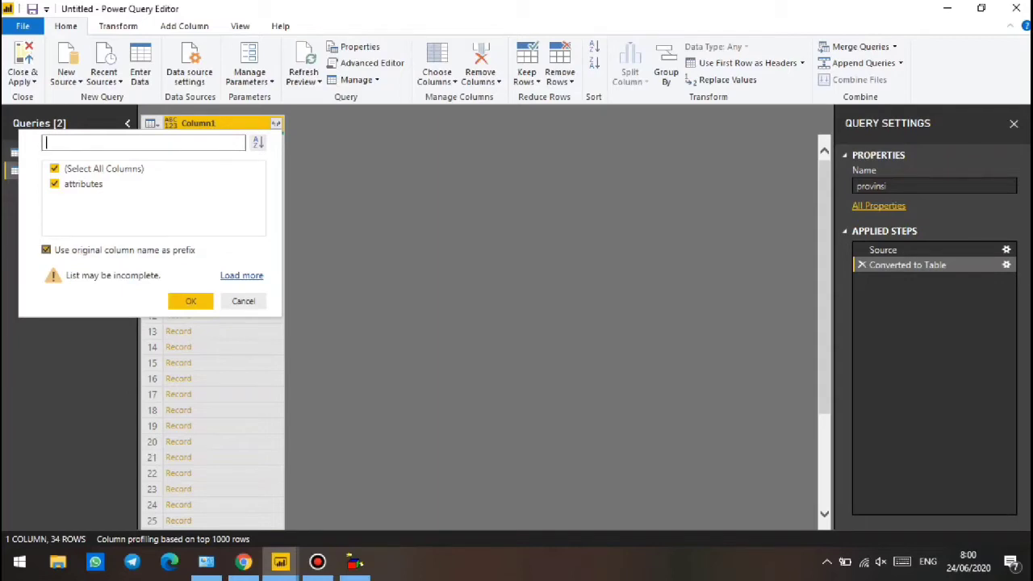
{"action": "left_click", "coordinate": [46, 249]}
{"action": "left_click", "coordinate": [190, 301]}
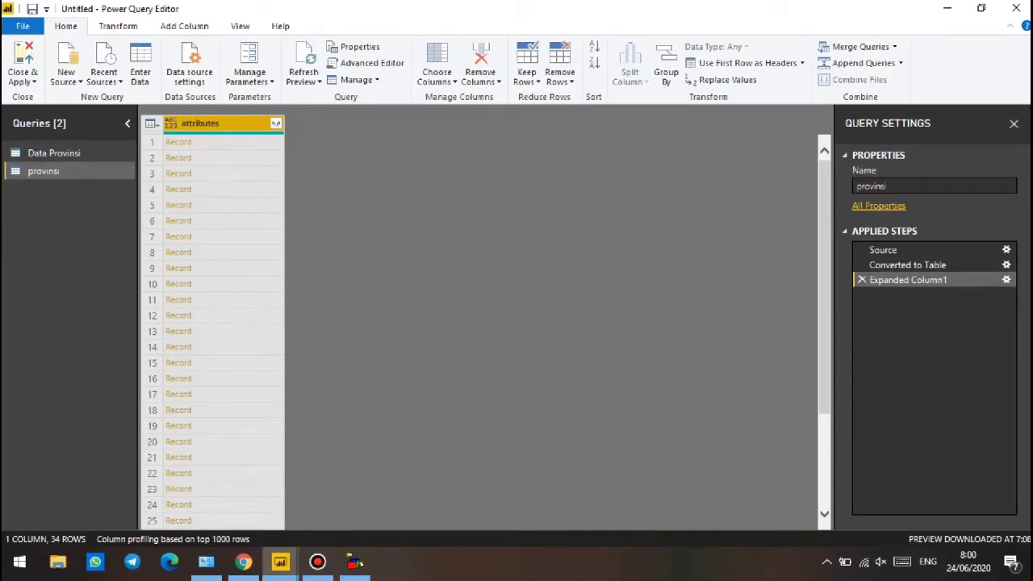
Expand the attributes column into FID, Kode_Provi, Provinsi, Kasus_Posi, Kasus_Semb and Kasus_Meni without a prefix
{"action": "left_click", "coordinate": [276, 122]}
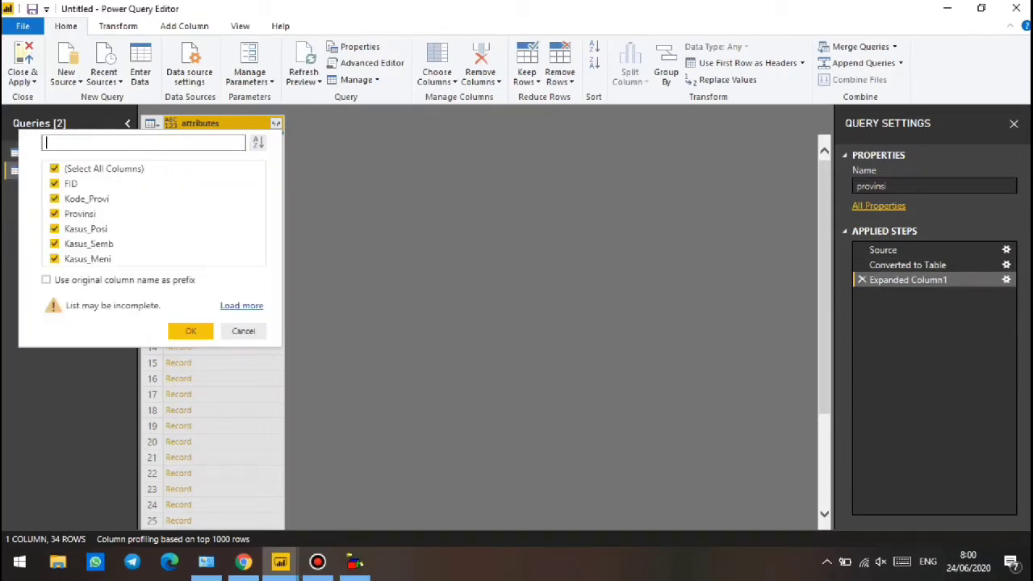
{"action": "left_click", "coordinate": [190, 331]}
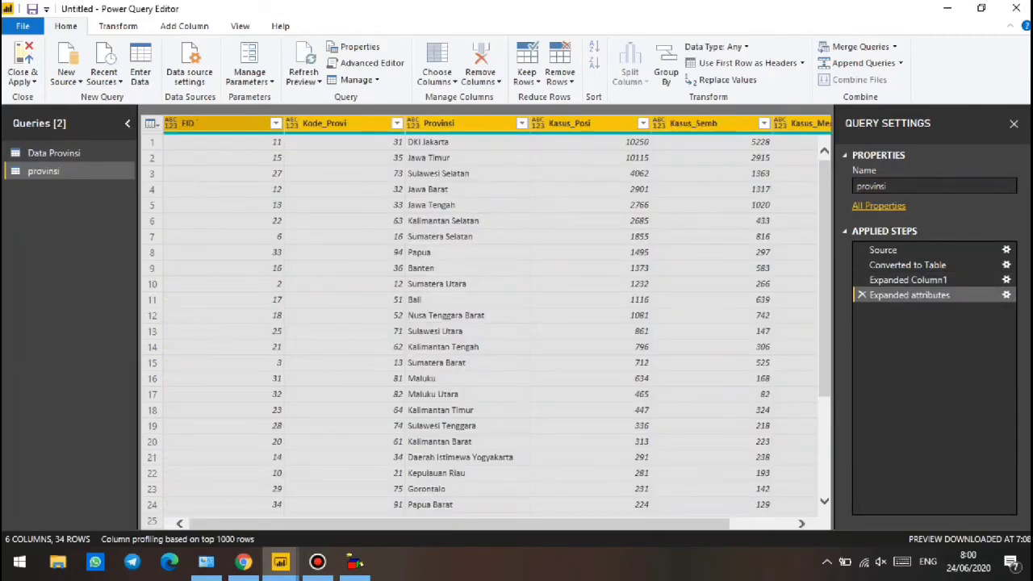
{"action": "mouse_move", "coordinate": [459, 524]}
{"action": "left_mouse_down"}
{"action": "mouse_move", "coordinate": [523, 524]}
{"action": "mouse_move", "coordinate": [459, 524]}
{"action": "left_mouse_up"}
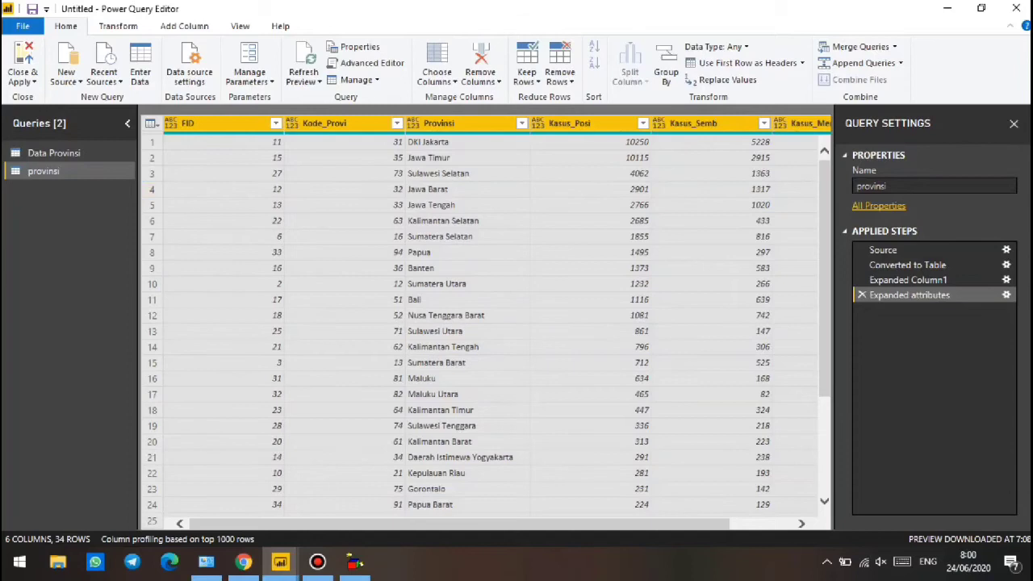
Rename the provinsi query as Data Penhyebaran
{"action": "double_click", "coordinate": [80, 171]}
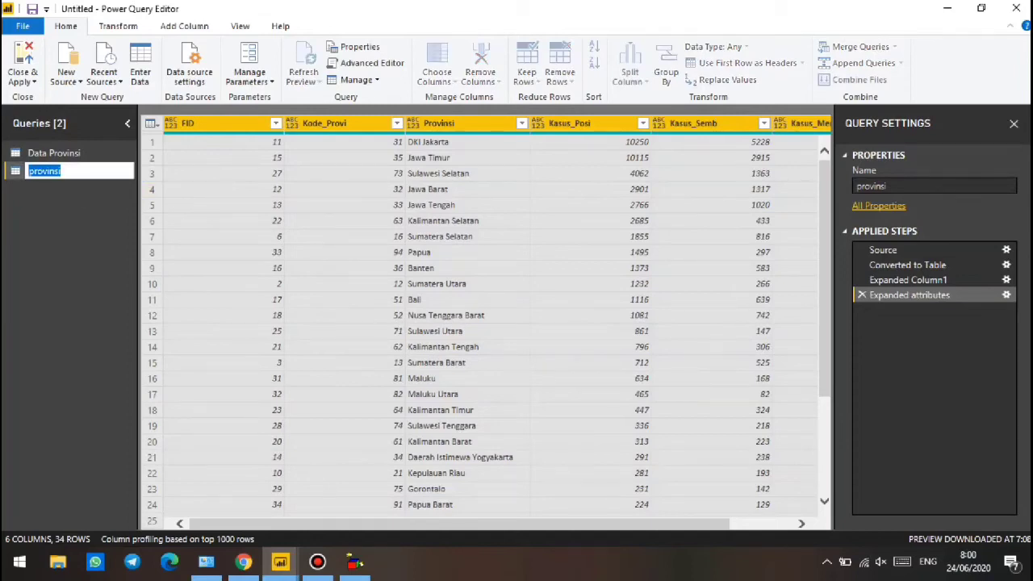
{"action": "type", "text": "Data Penhyebaran"}
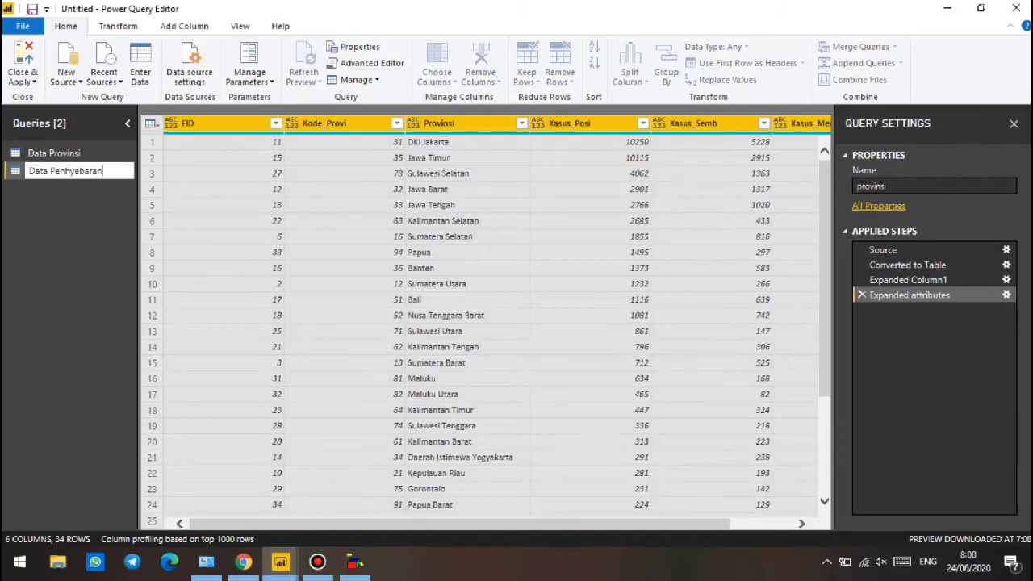
{"action": "key", "text": "Return"}
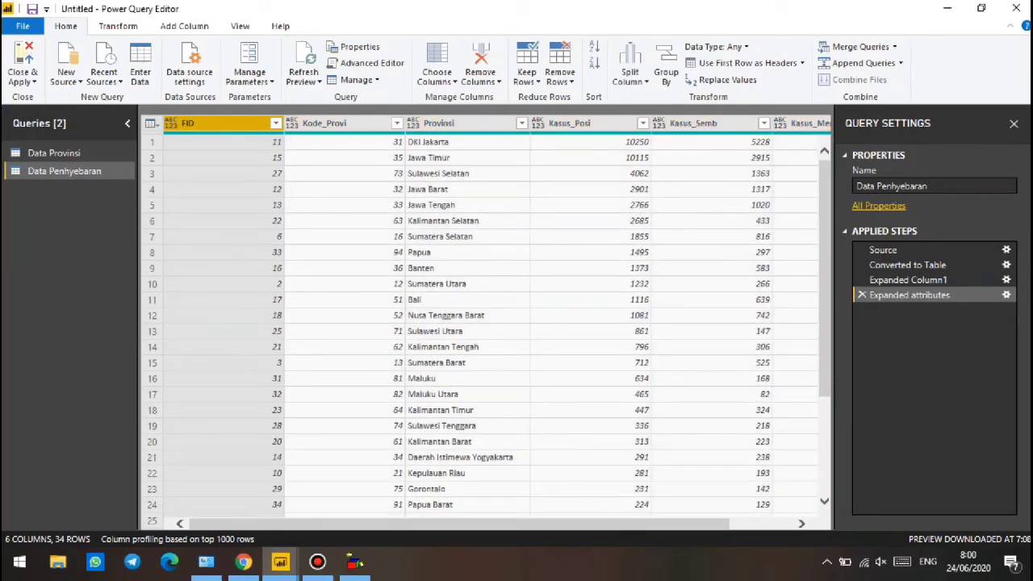
Remove the FID column and rename the Kode_Provi column as Kode
{"action": "right_click", "coordinate": [246, 126]}
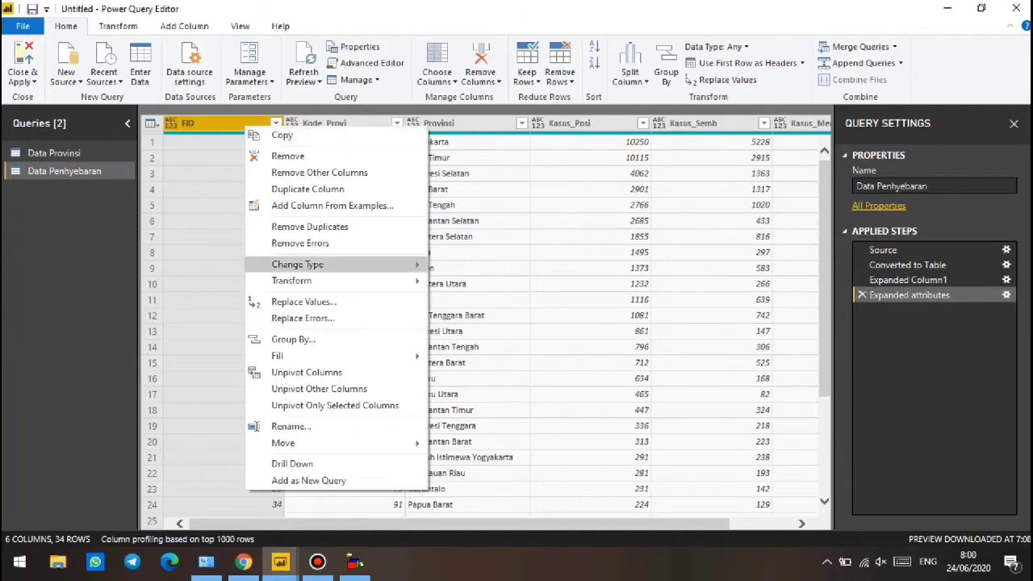
{"action": "left_click", "coordinate": [287, 156]}
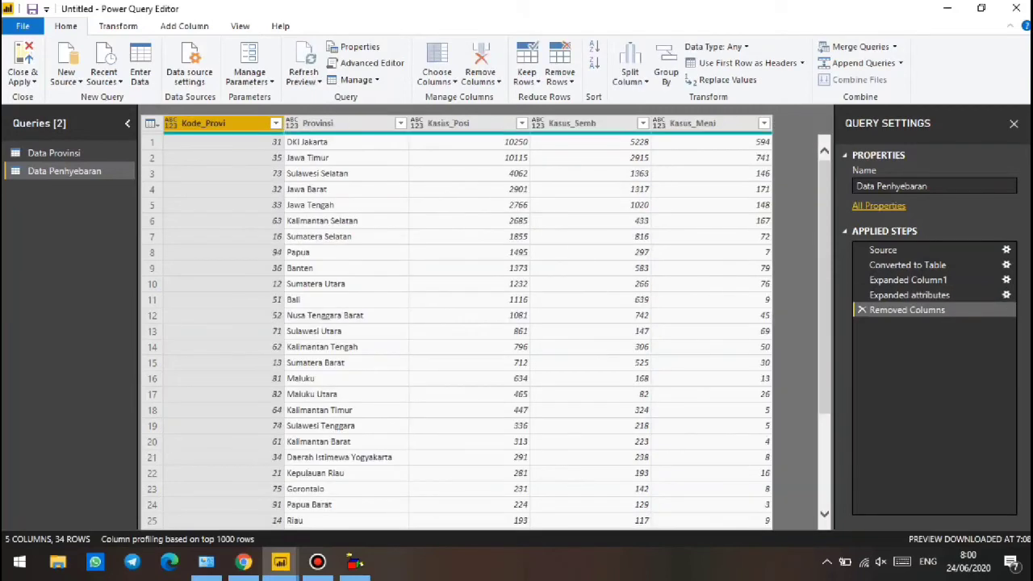
{"action": "double_click", "coordinate": [204, 124]}
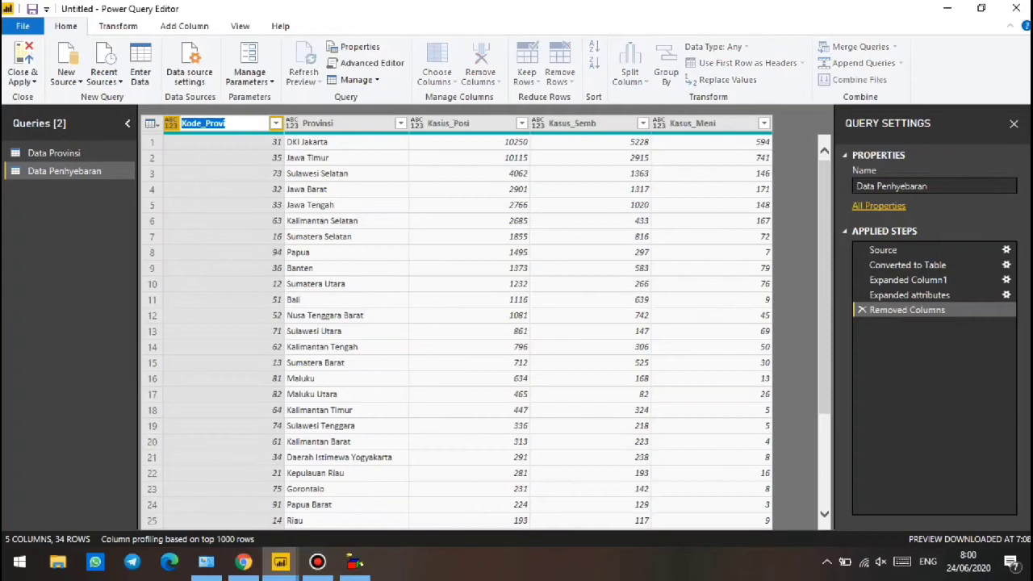
{"action": "left_click", "coordinate": [227, 124]}
{"action": "key", "text": "BackSpace"}
{"action": "key", "text": "BackSpace"}
{"action": "key", "text": "BackSpace"}
{"action": "key", "text": "BackSpace"}
{"action": "key", "text": "BackSpace"}
{"action": "key", "text": "BackSpace"}
{"action": "key", "text": "Return"}
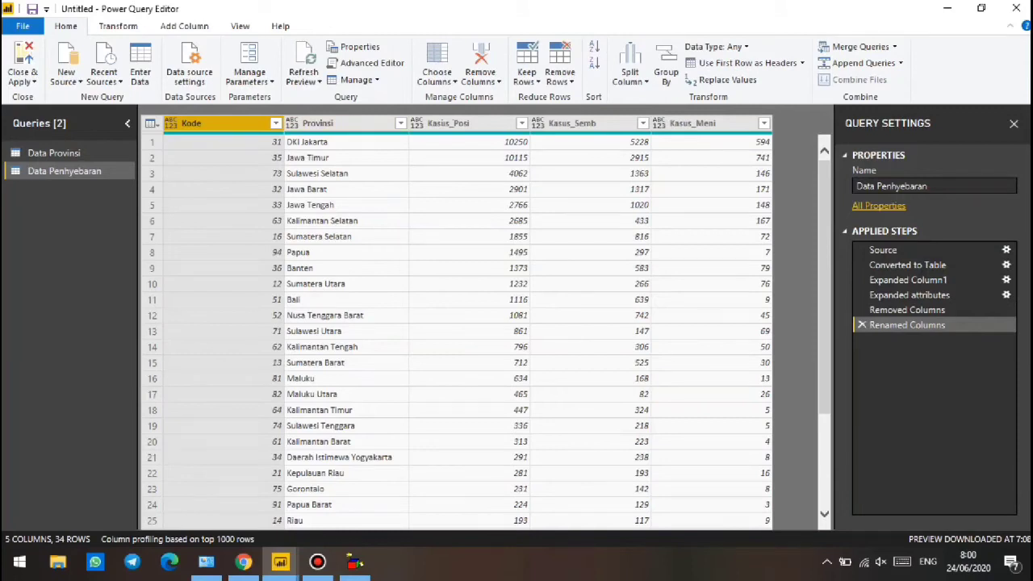
Rename the Kasus_Posi column as Kasus Positif
{"action": "double_click", "coordinate": [449, 123]}
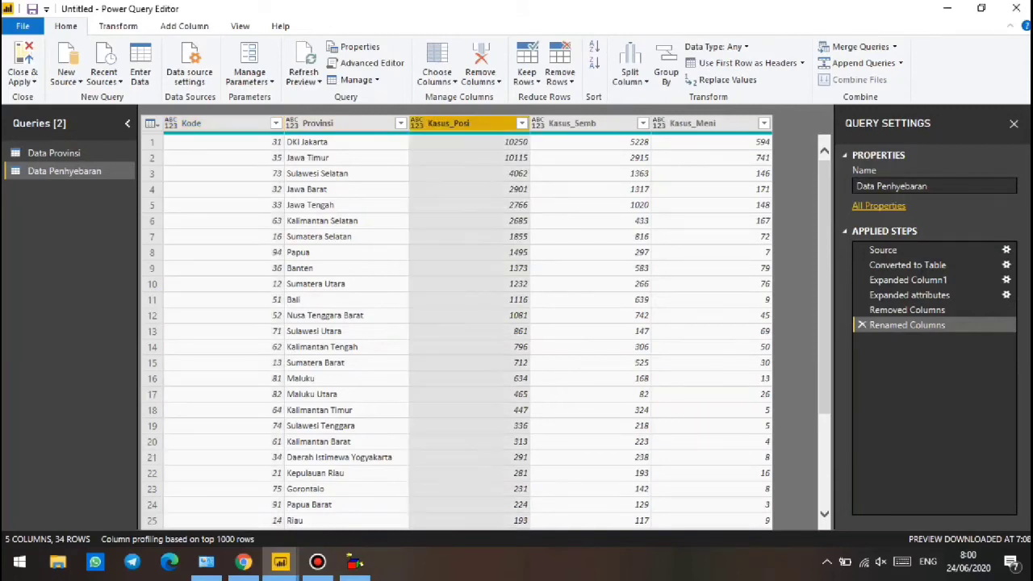
{"action": "key", "text": "Right"}
{"action": "key", "text": "Left"}
{"action": "key", "text": "Left"}
{"action": "key", "text": "Left"}
{"action": "key", "text": "Left"}
{"action": "key", "text": "BackSpace"}
{"action": "type", "text": "Positif"}
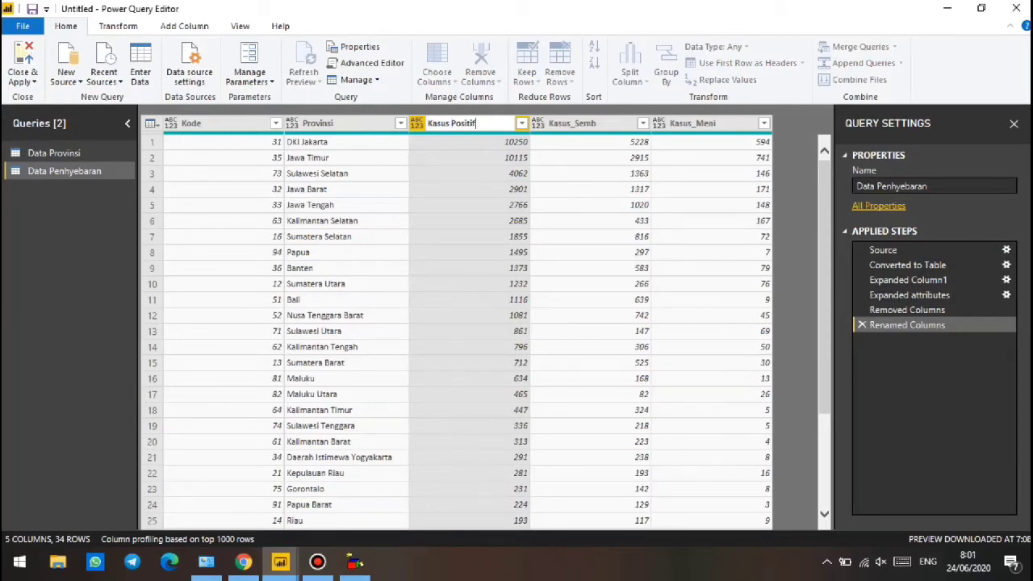
{"action": "key", "text": "Return"}
Rename the Kasus_Semb column as Kasus Sembuh
{"action": "left_click", "coordinate": [573, 124]}
{"action": "double_click", "coordinate": [572, 124]}
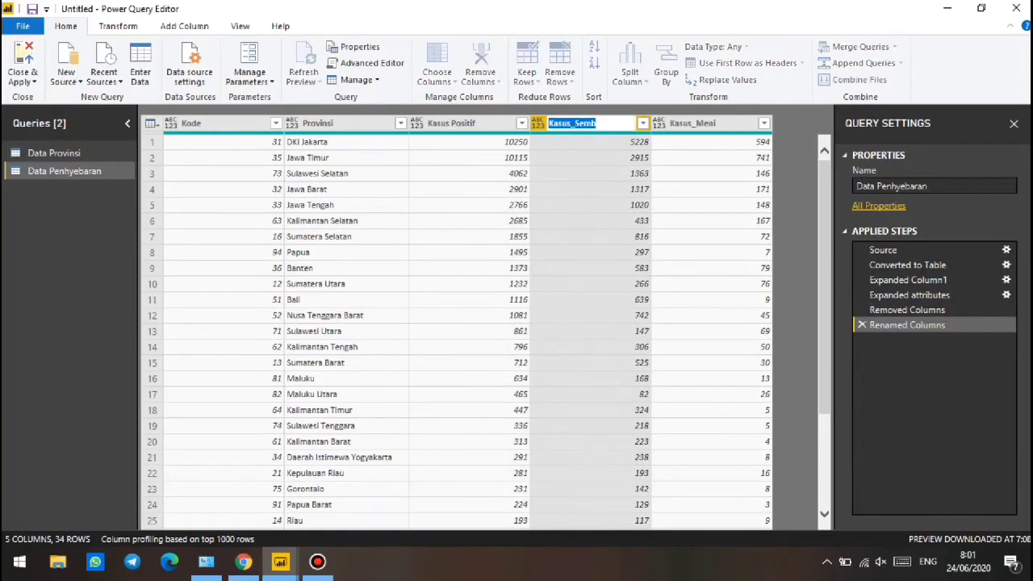
{"action": "key", "text": "Right"}
{"action": "key", "text": "Left"}
{"action": "key", "text": "Left"}
{"action": "key", "text": "Left"}
{"action": "key", "text": "Left"}
{"action": "key", "text": "BackSpace"}
{"action": "key", "text": "End"}
{"action": "type", "text": "uh"}
{"action": "key", "text": "Tab"}
Rename the Kasus_Meni column as Kasus Meninggal
{"action": "left_click", "coordinate": [695, 124]}
{"action": "key", "text": "BackSpace"}
{"action": "type", "text": "Me"}
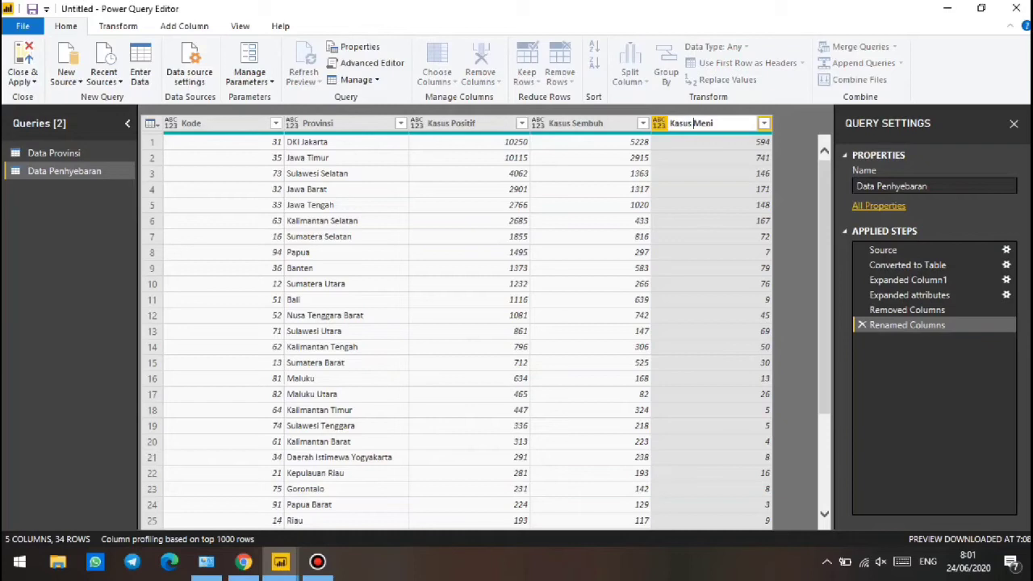
{"action": "type", "text": "ninggal"}
{"action": "key", "text": "Return"}
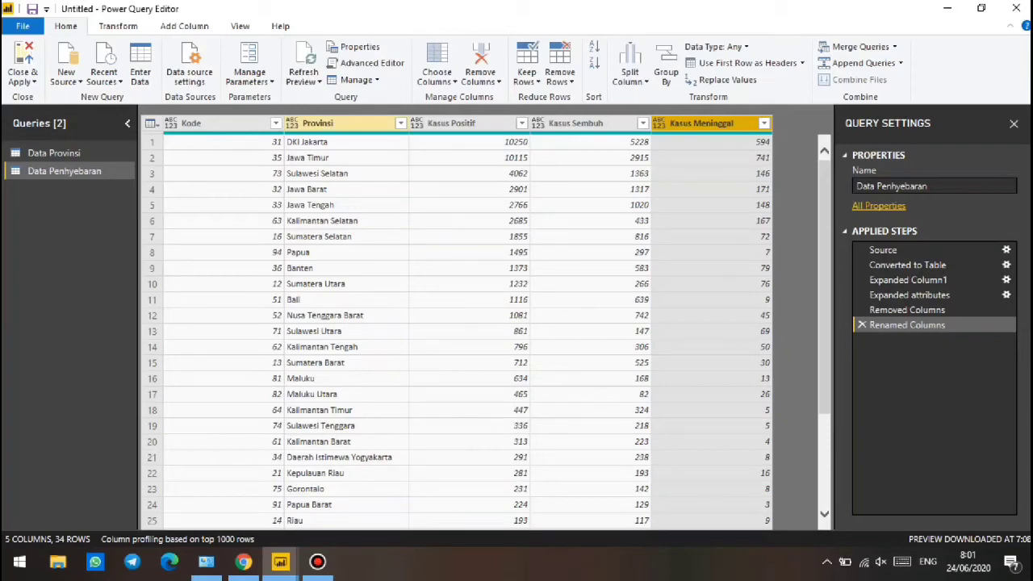
Sort the rows by Provinsi ascending and set Kasus Positif, Kasus Sembuh and Kasus Meninggal to the Whole Number type
{"action": "left_click", "coordinate": [401, 122]}
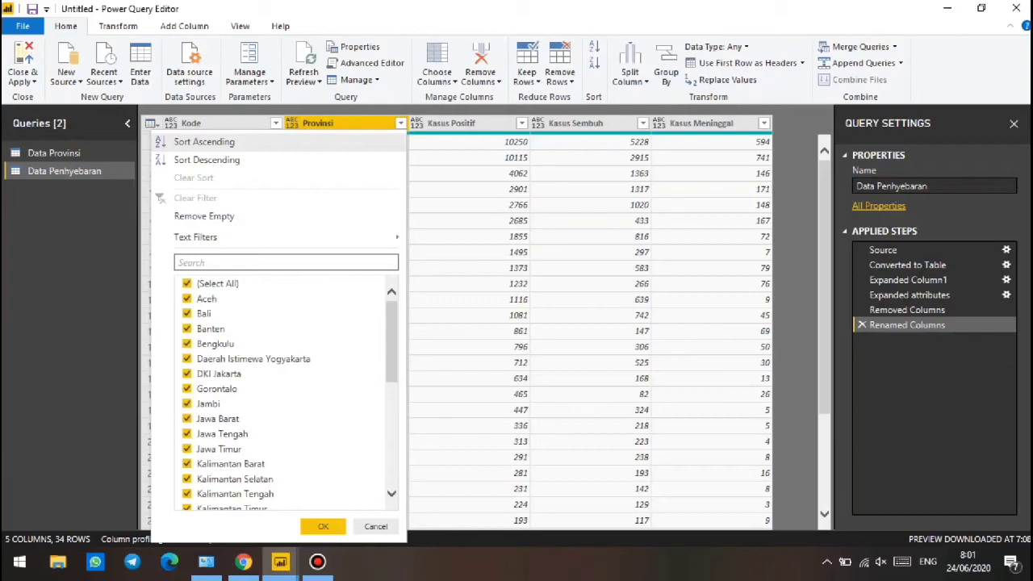
{"action": "left_click", "coordinate": [204, 141]}
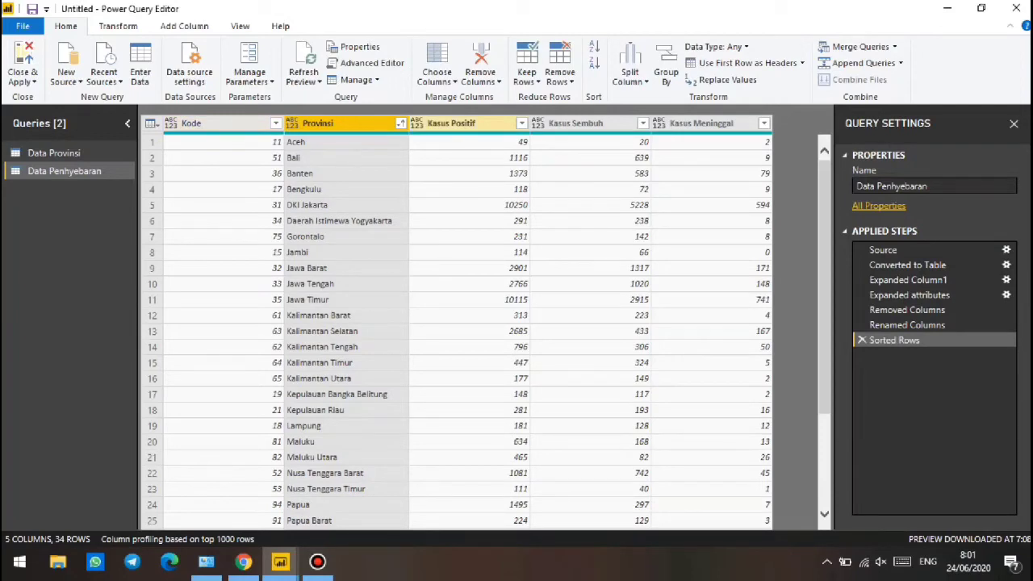
{"action": "left_click", "coordinate": [418, 124]}
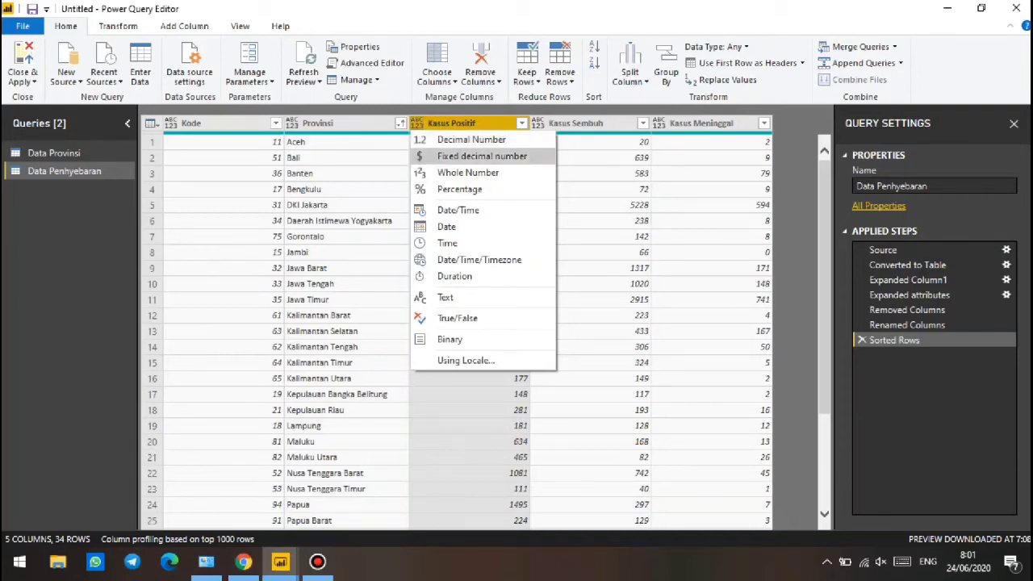
{"action": "left_click", "coordinate": [468, 173]}
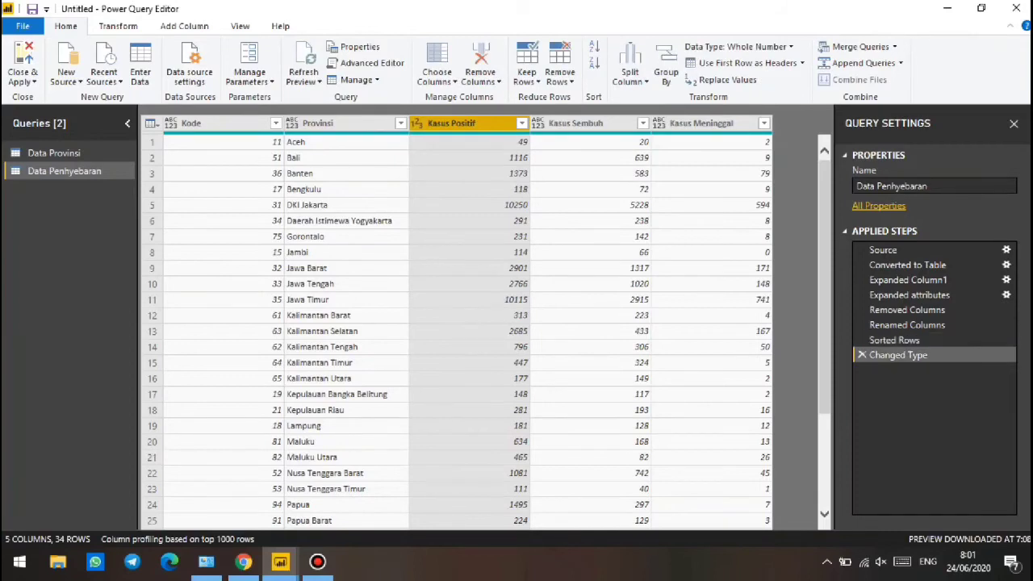
{"action": "left_click", "coordinate": [538, 124]}
{"action": "left_click", "coordinate": [589, 173]}
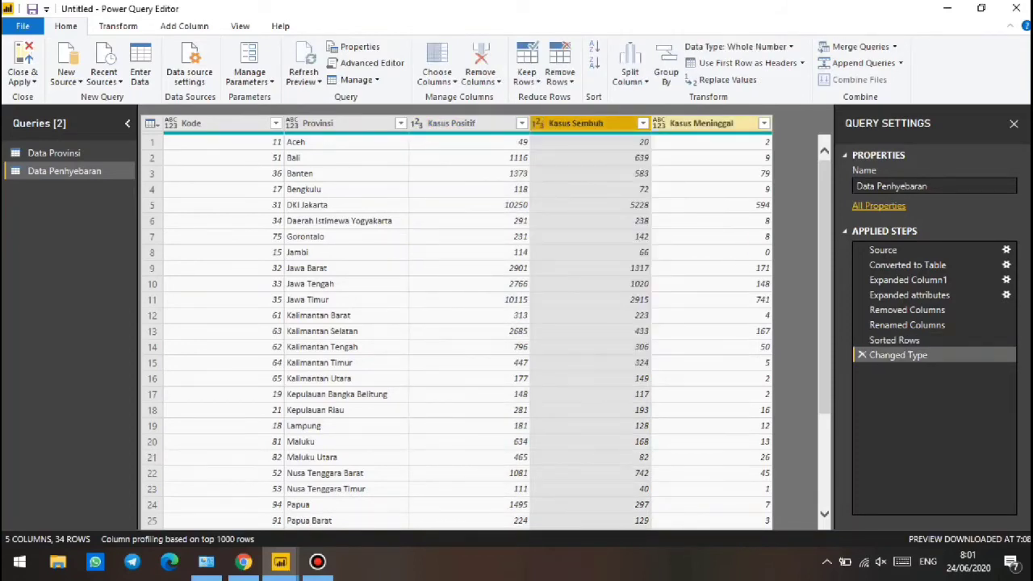
{"action": "left_click", "coordinate": [659, 124]}
{"action": "left_click", "coordinate": [710, 173]}
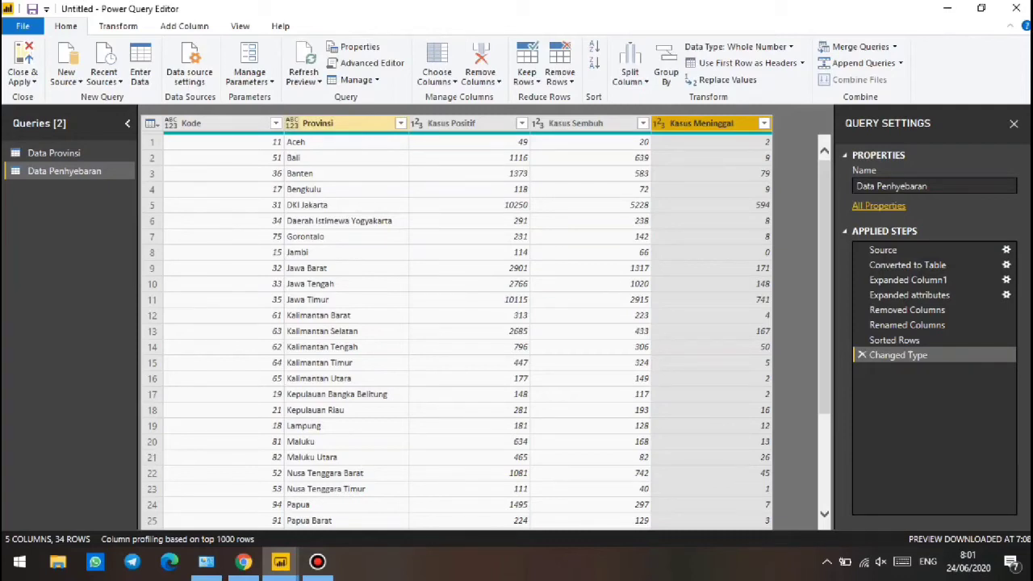
Set the data type of the Provinsi and Kode columns to Text
{"action": "left_click", "coordinate": [292, 122]}
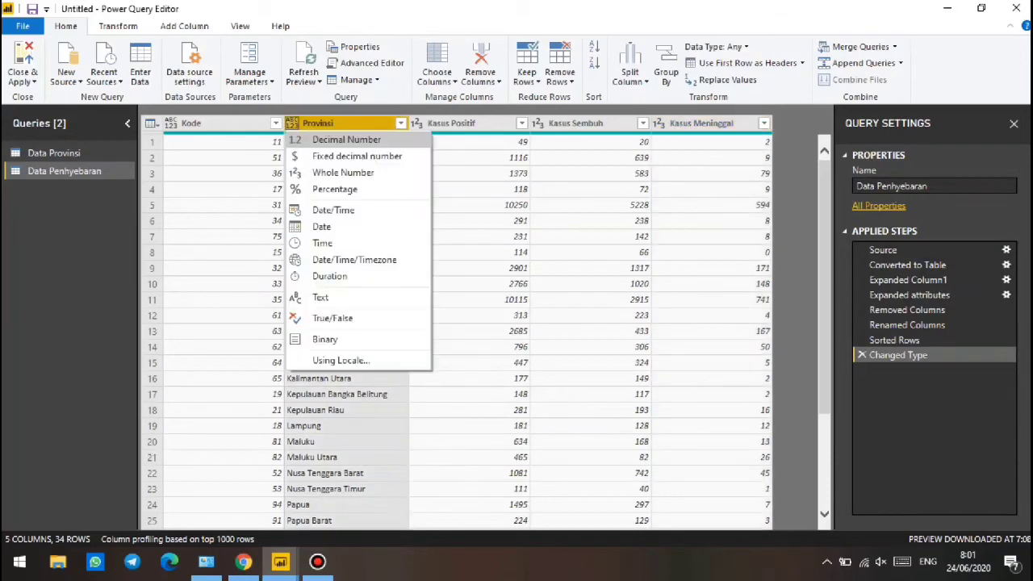
{"action": "left_click", "coordinate": [320, 297]}
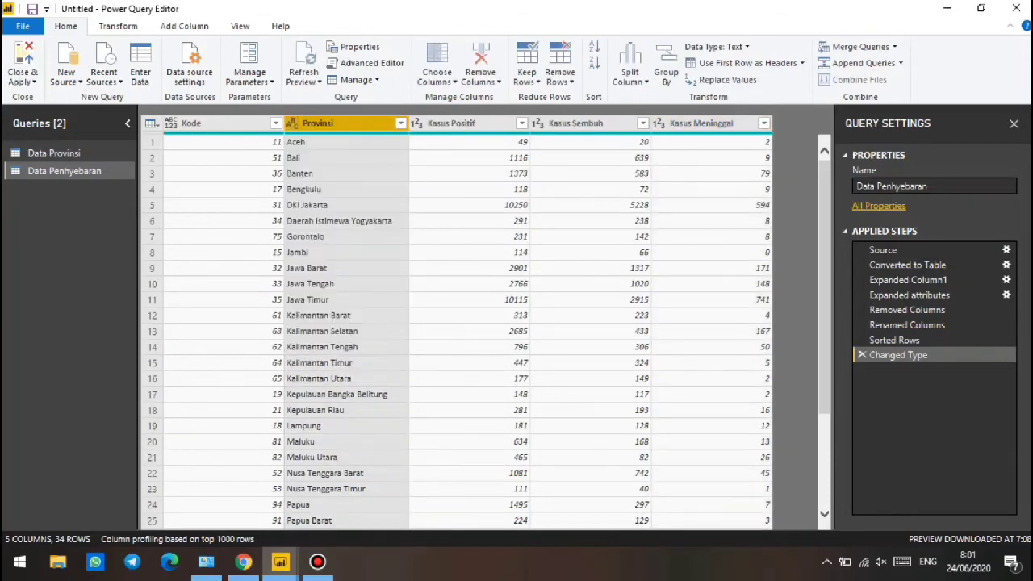
{"action": "left_click", "coordinate": [172, 123]}
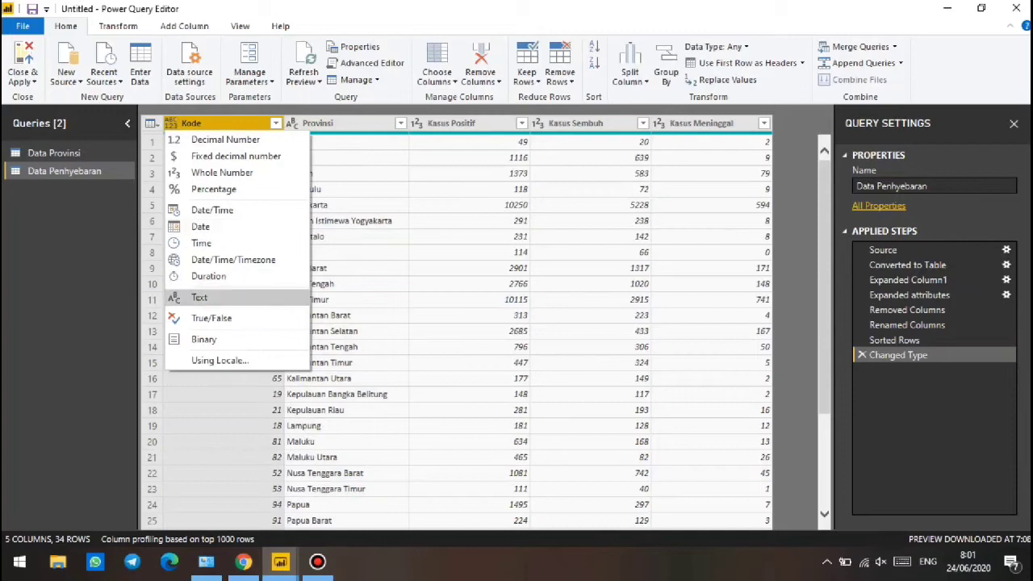
{"action": "left_click", "coordinate": [202, 297]}
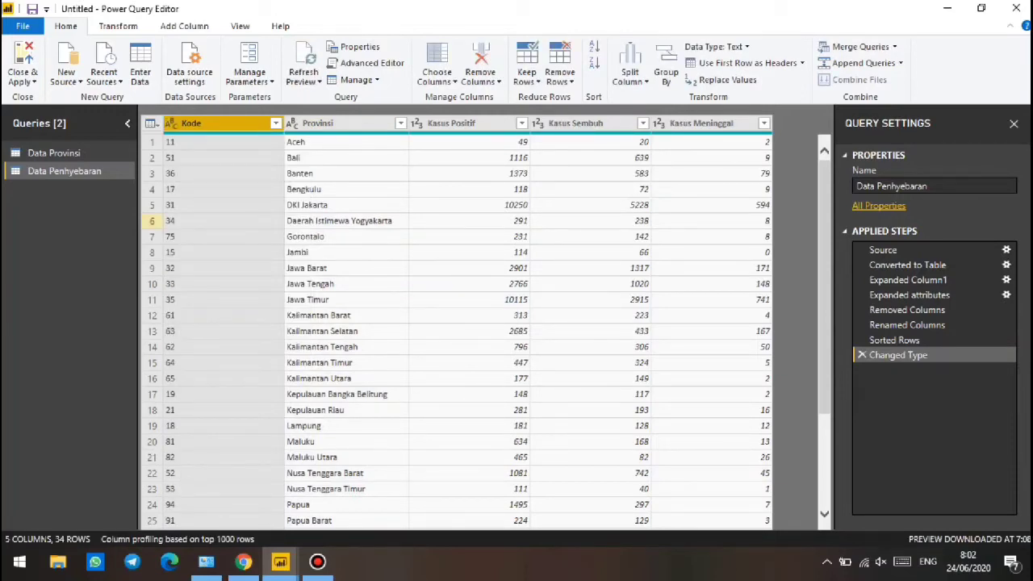
Correct the name of the Data Penhyebaran query to Data Penyebaran
{"action": "left_click", "coordinate": [53, 152]}
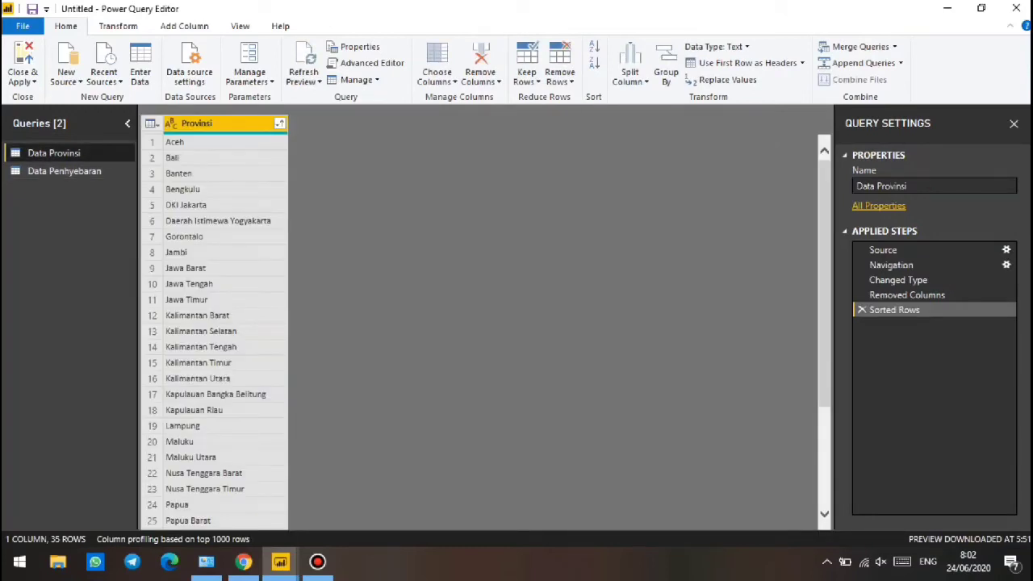
{"action": "left_click", "coordinate": [65, 171]}
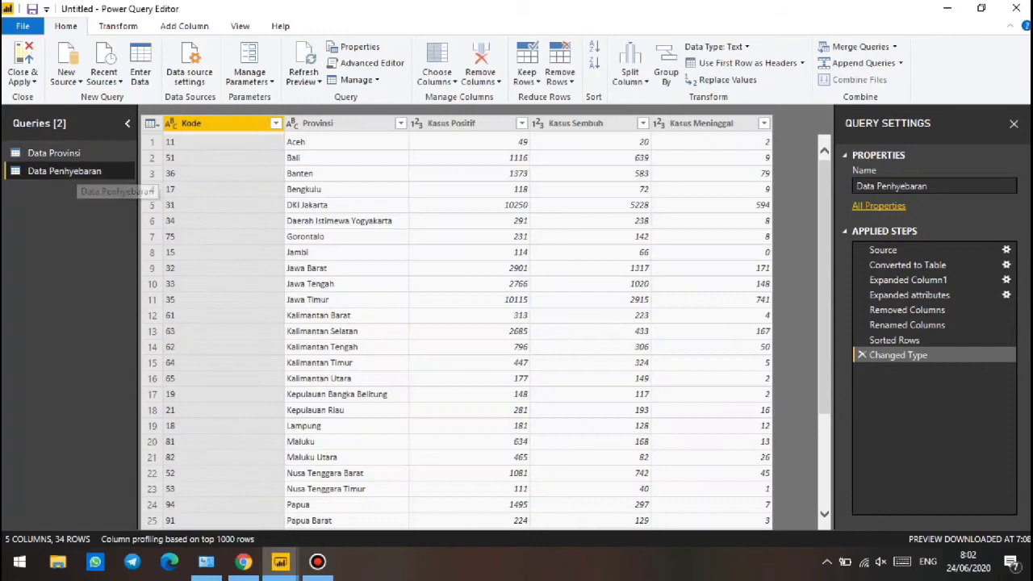
{"action": "double_click", "coordinate": [77, 171]}
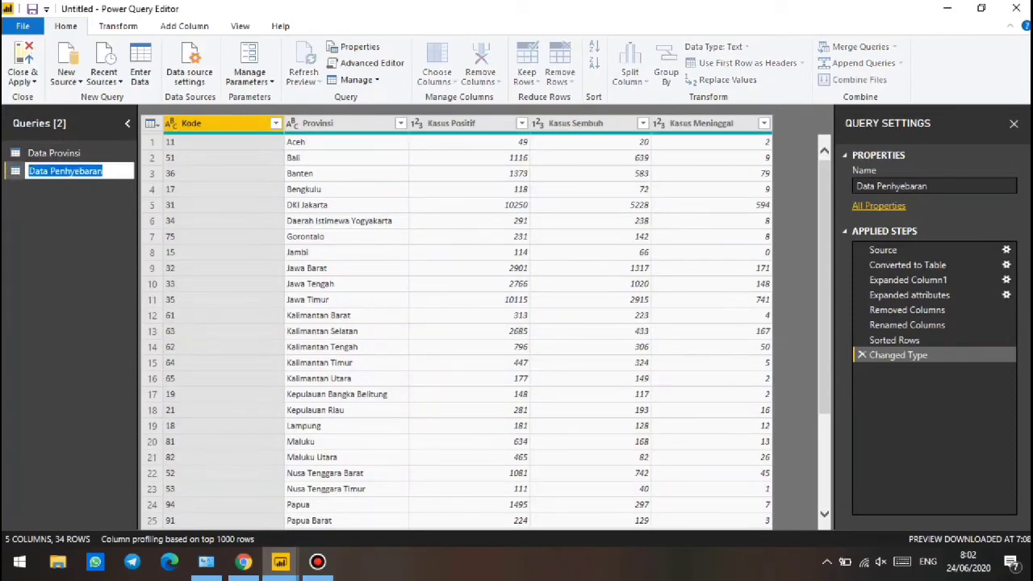
{"action": "left_click", "coordinate": [72, 171]}
{"action": "key", "text": "BackSpace"}
{"action": "key", "text": "Return"}
In the Data Provinsi query, add a column from examples named Kode, entering 11 as the sample value for Aceh
{"action": "left_click", "coordinate": [55, 152]}
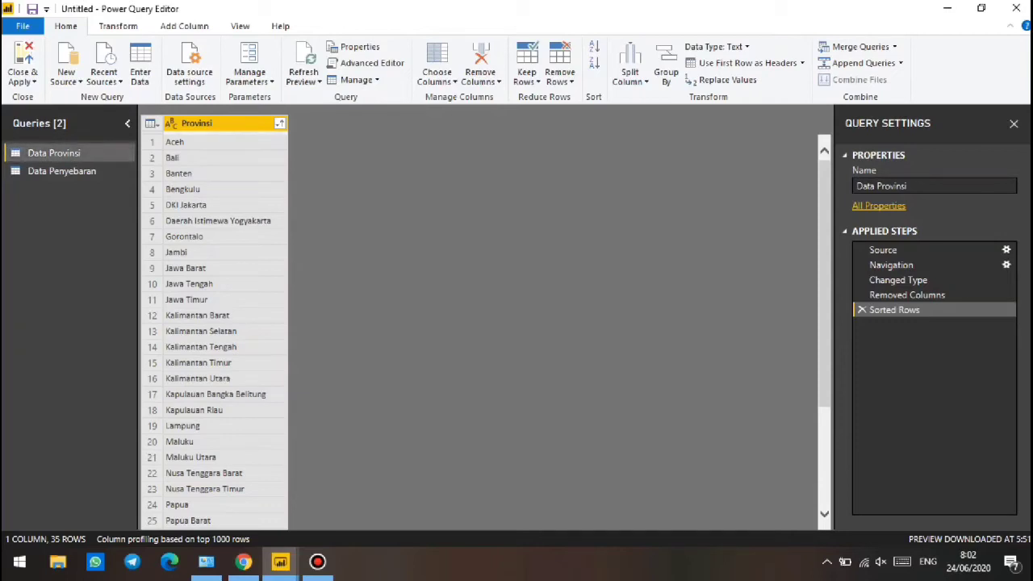
{"action": "left_click", "coordinate": [184, 25]}
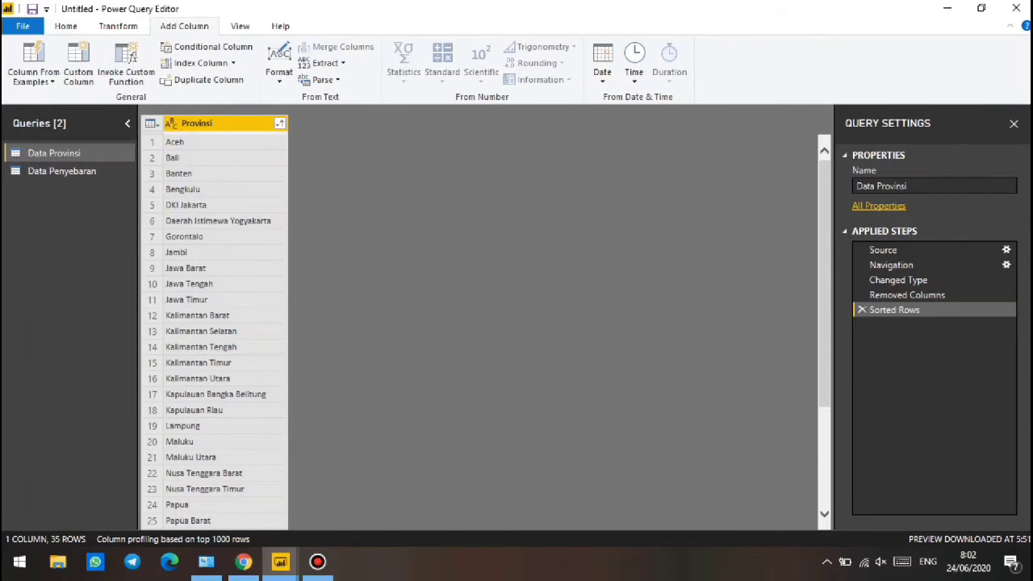
{"action": "left_click", "coordinate": [33, 76]}
{"action": "left_click", "coordinate": [66, 97]}
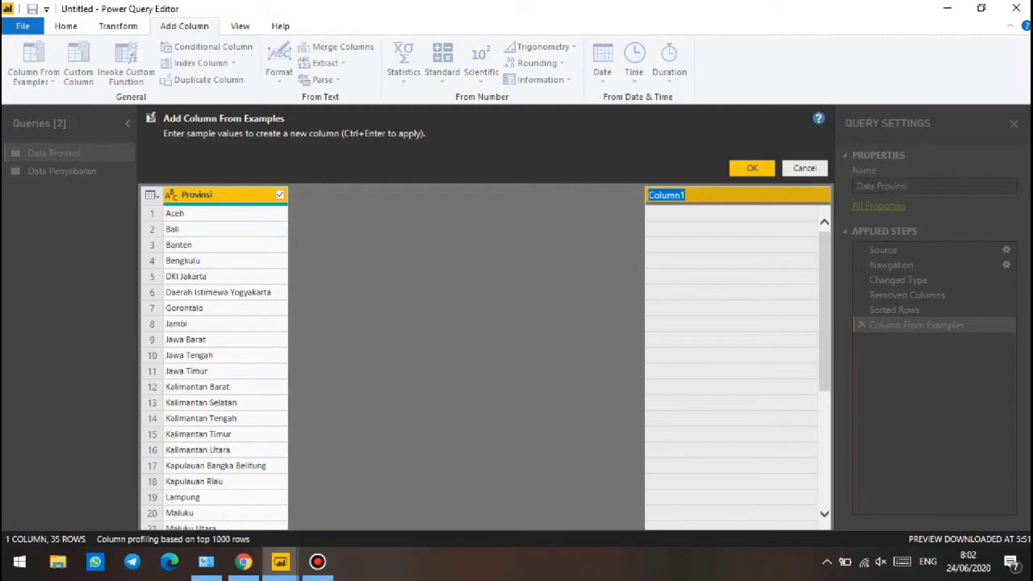
{"action": "type", "text": "Kode"}
{"action": "key", "text": "Return"}
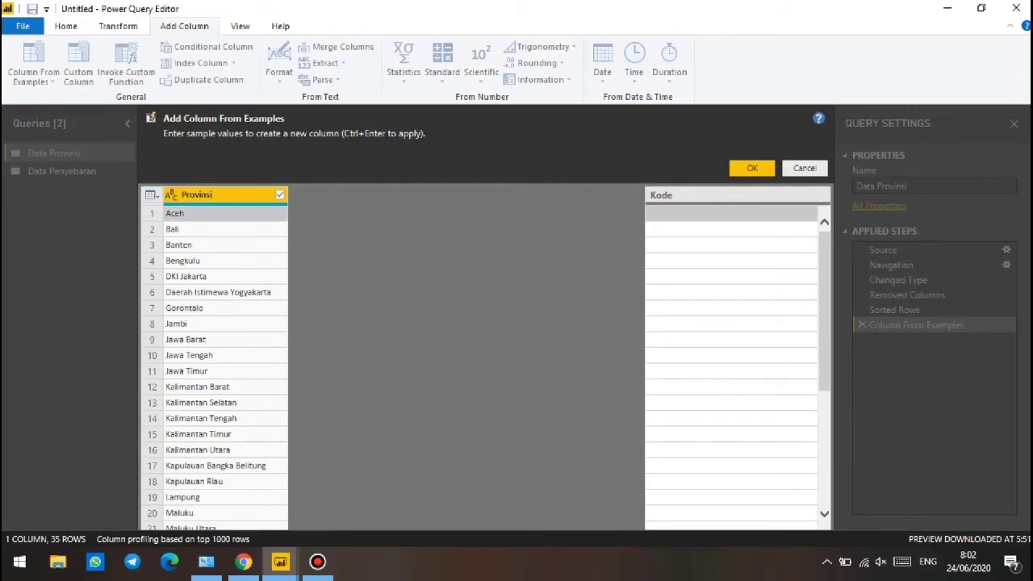
{"action": "type", "text": "11"}
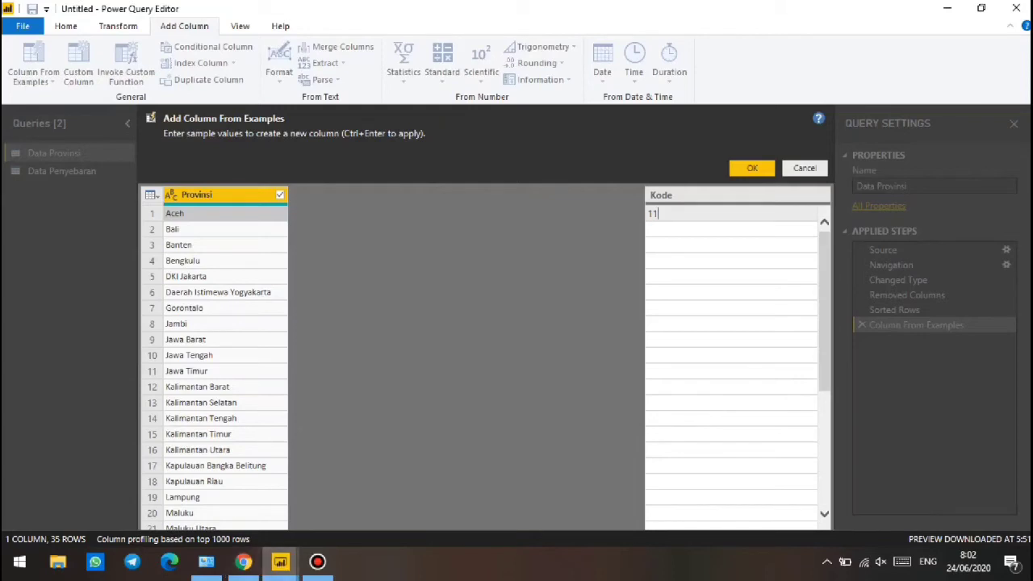
{"action": "left_click", "coordinate": [317, 562]}
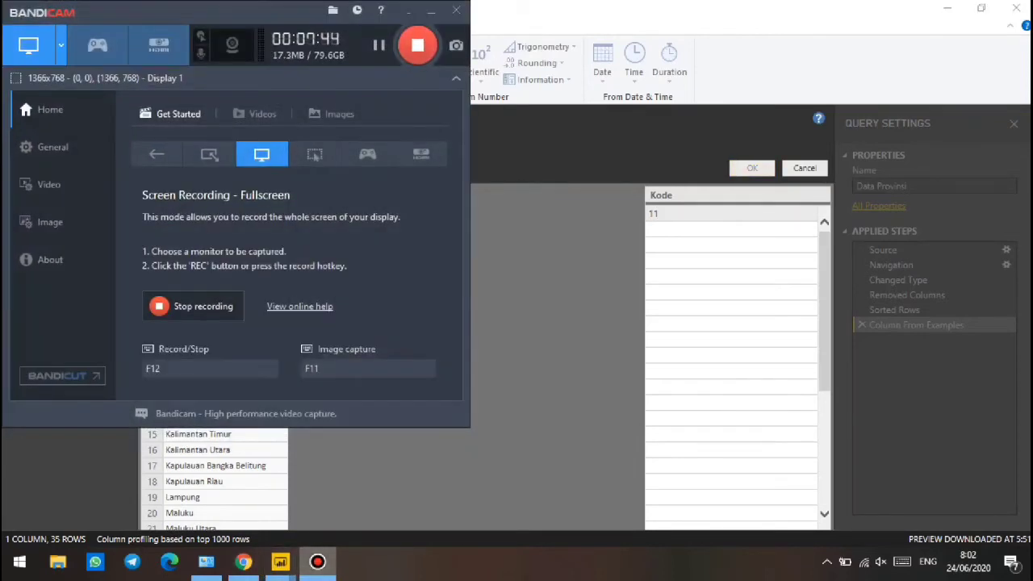
{"action": "left_click", "coordinate": [377, 46]}
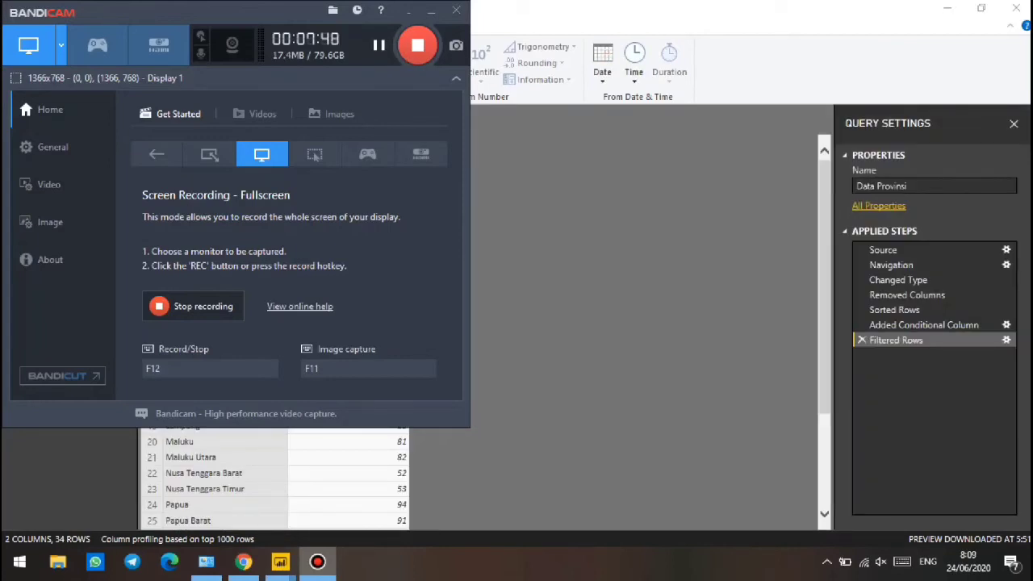
{"action": "left_click", "coordinate": [432, 10]}
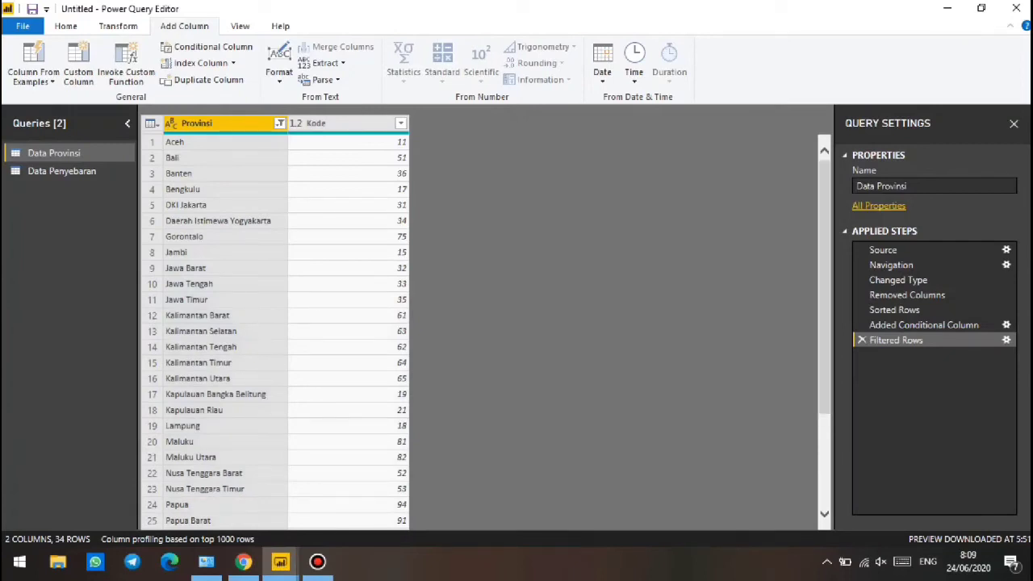
Apply the query changes to load both tables into the report, and expand the fields of Data Penyebaran
{"action": "left_click", "coordinate": [66, 26]}
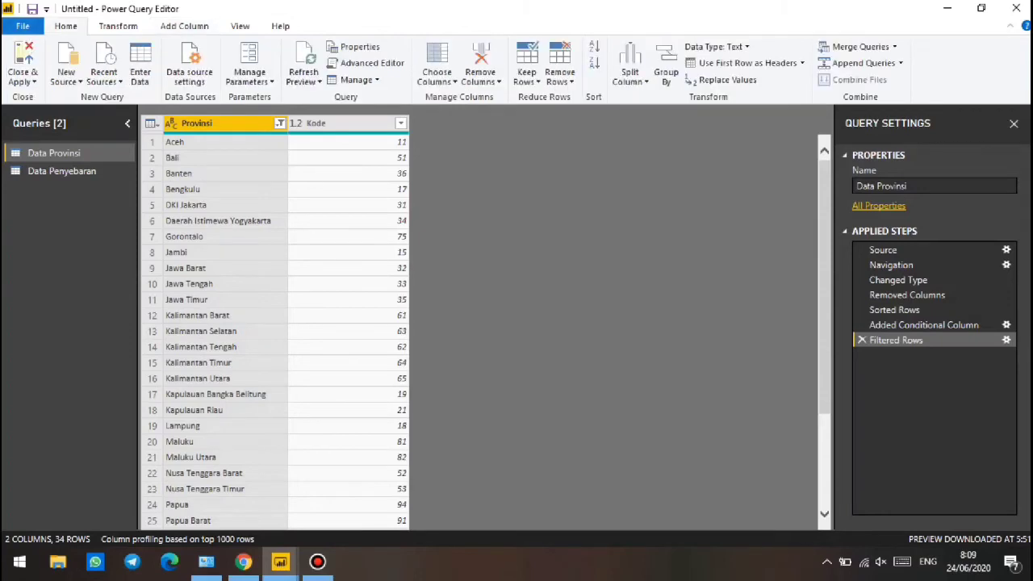
{"action": "left_click", "coordinate": [24, 63]}
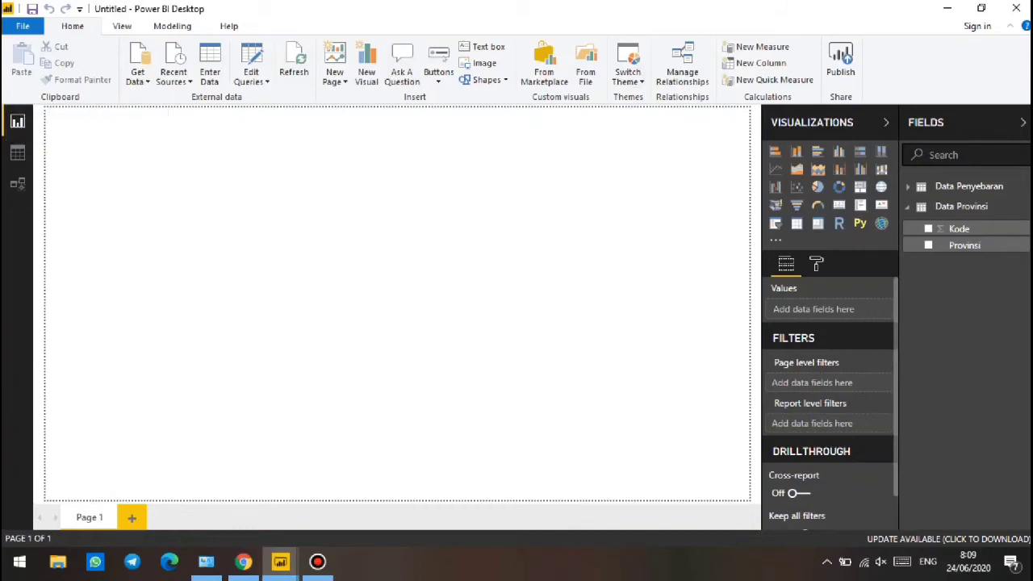
{"action": "left_click", "coordinate": [961, 187]}
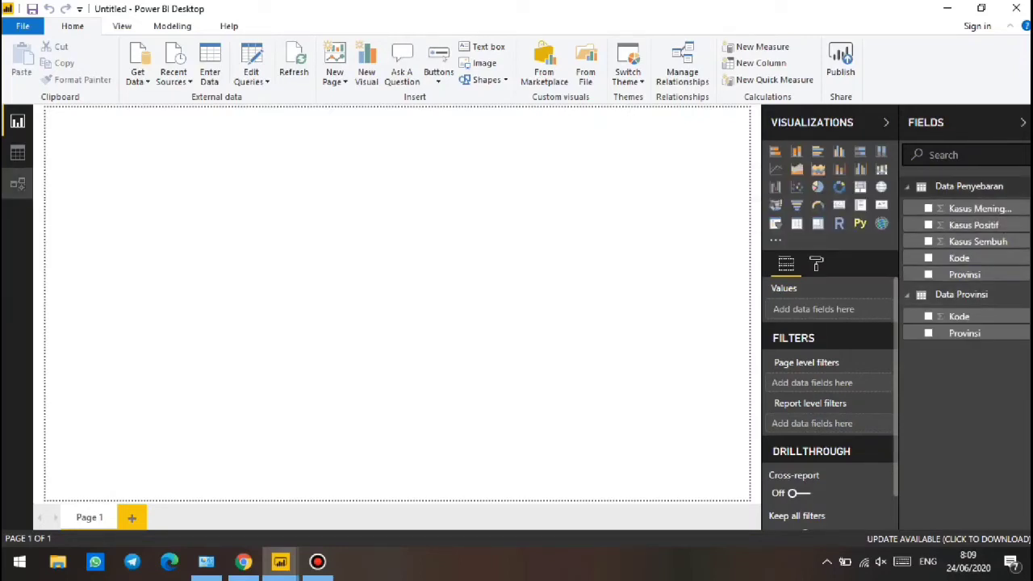
In the model diagram, reposition the Data Provinsi and Data Penyebaran tables so that Data Penyebaran sits diagonally below Data Provinsi
{"action": "left_click", "coordinate": [18, 184]}
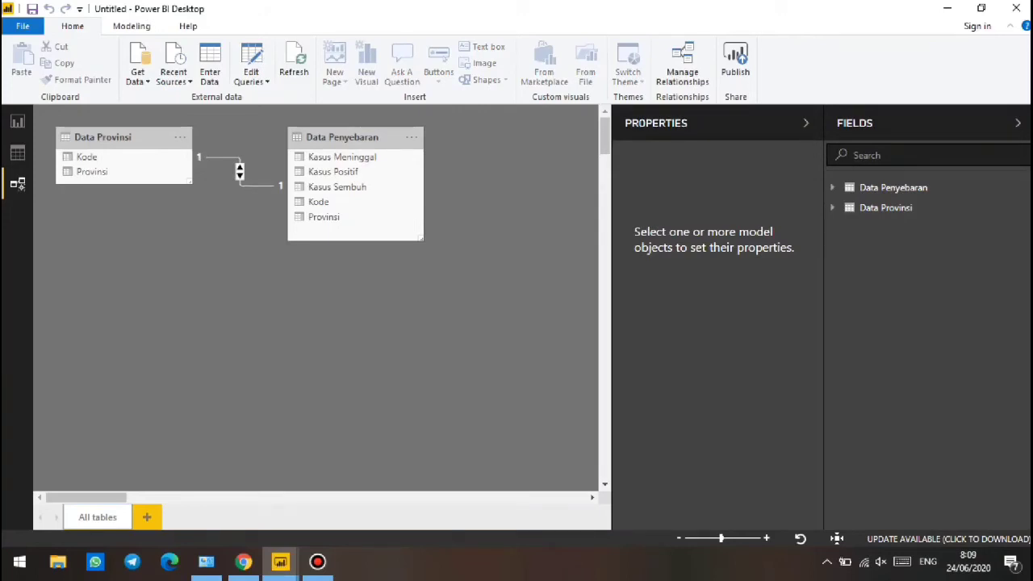
{"action": "left_click_drag", "start_coordinate": [347, 137], "coordinate": [345, 236]}
{"action": "left_click_drag", "start_coordinate": [103, 137], "coordinate": [133, 151]}
{"action": "left_click_drag", "start_coordinate": [347, 236], "coordinate": [371, 240]}
Review the relationship between Data Penyebaran and Data Provinsi, including its linked columns and cardinality options, keeping its settings
{"action": "left_click", "coordinate": [682, 65]}
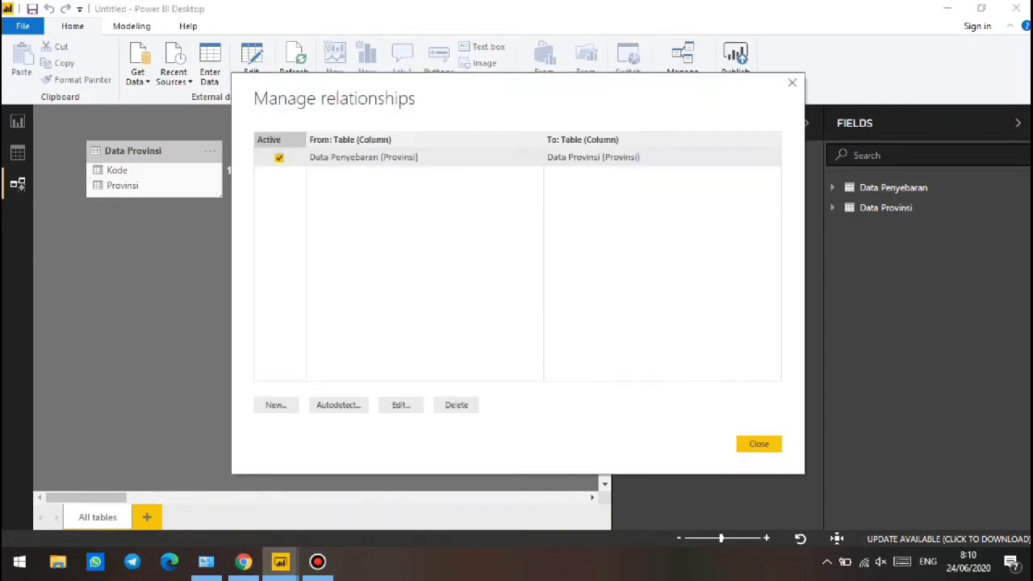
{"action": "left_click", "coordinate": [792, 82]}
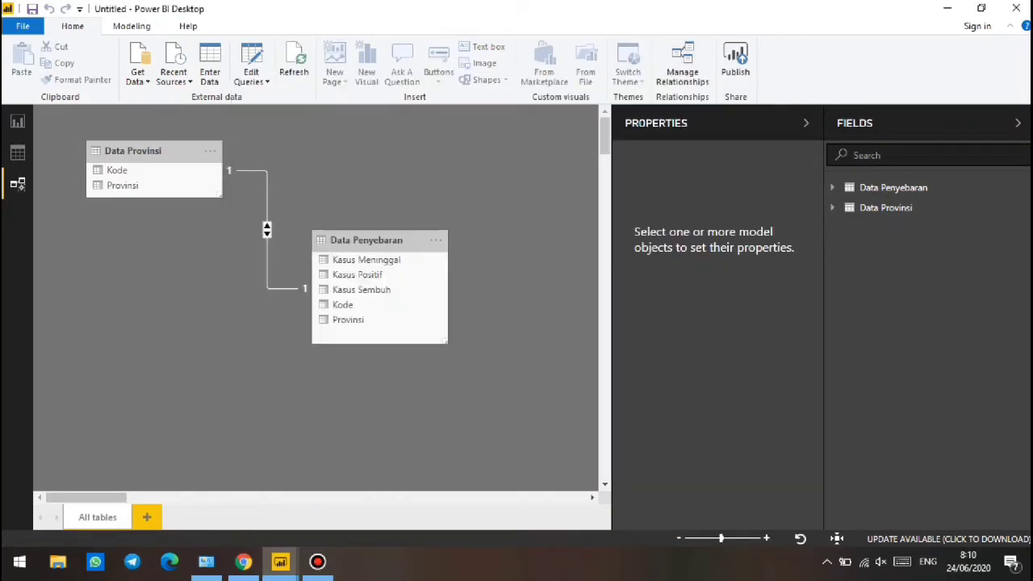
{"action": "double_click", "coordinate": [267, 230]}
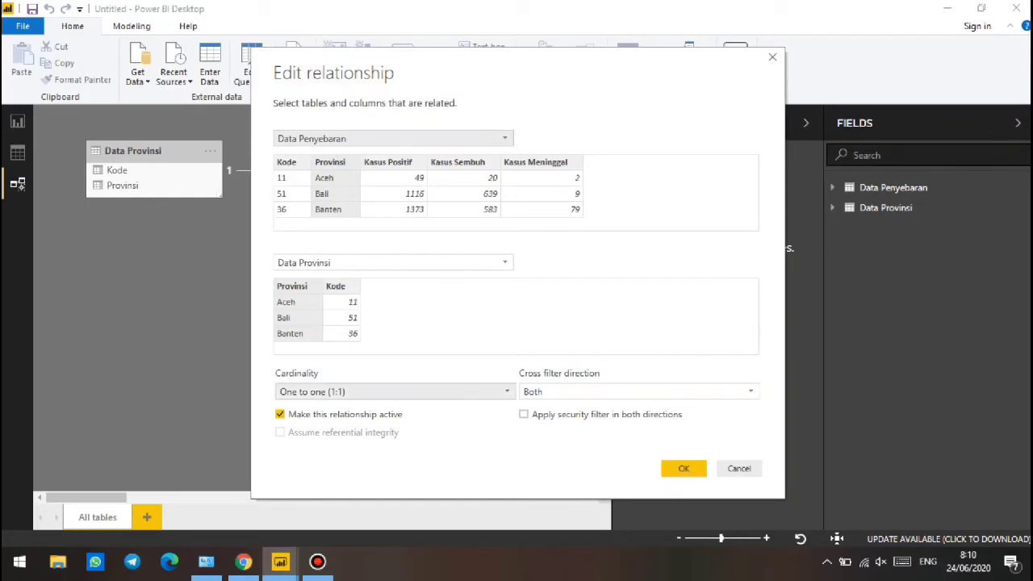
{"action": "left_click", "coordinate": [393, 391]}
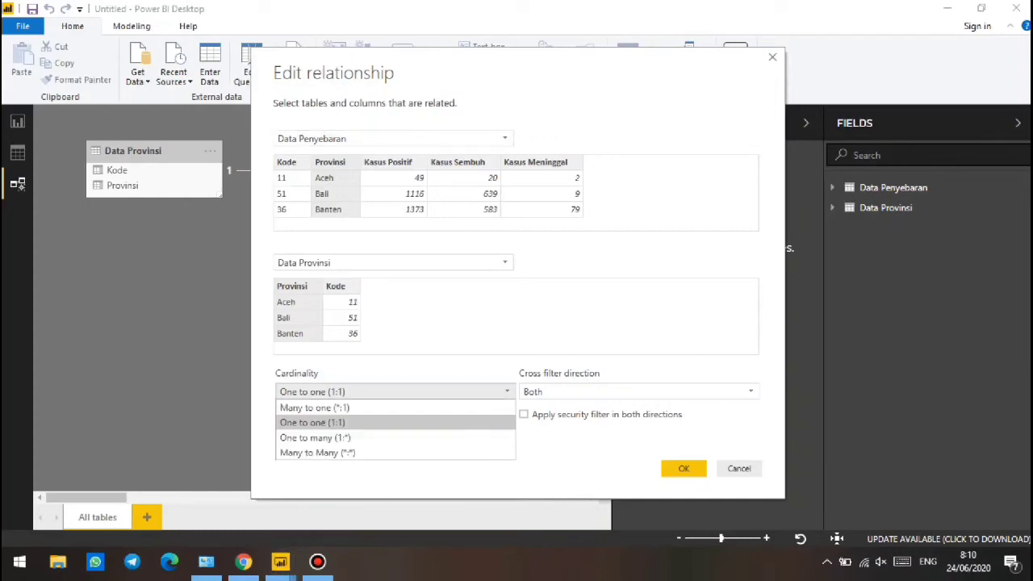
{"action": "left_click", "coordinate": [394, 391]}
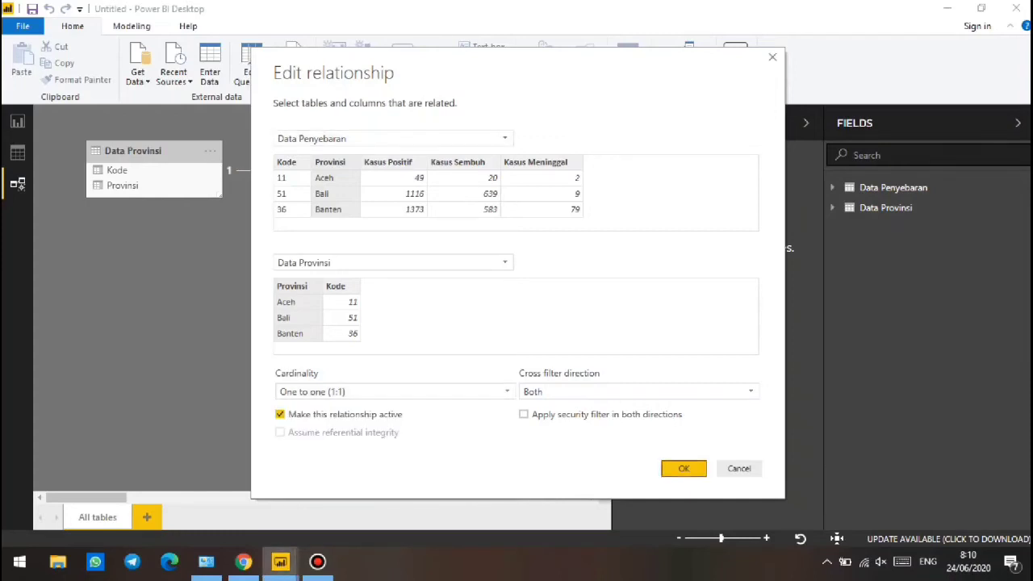
{"action": "left_click", "coordinate": [684, 469]}
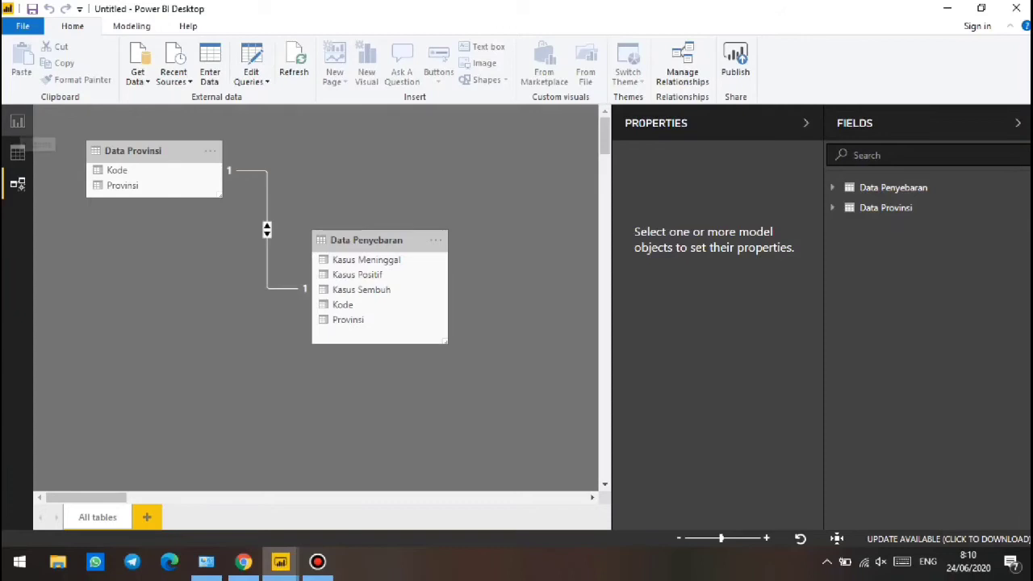
Add a slicer on the Provinsi field of Data Provinsi to the report page and enlarge its height
{"action": "left_click", "coordinate": [18, 121]}
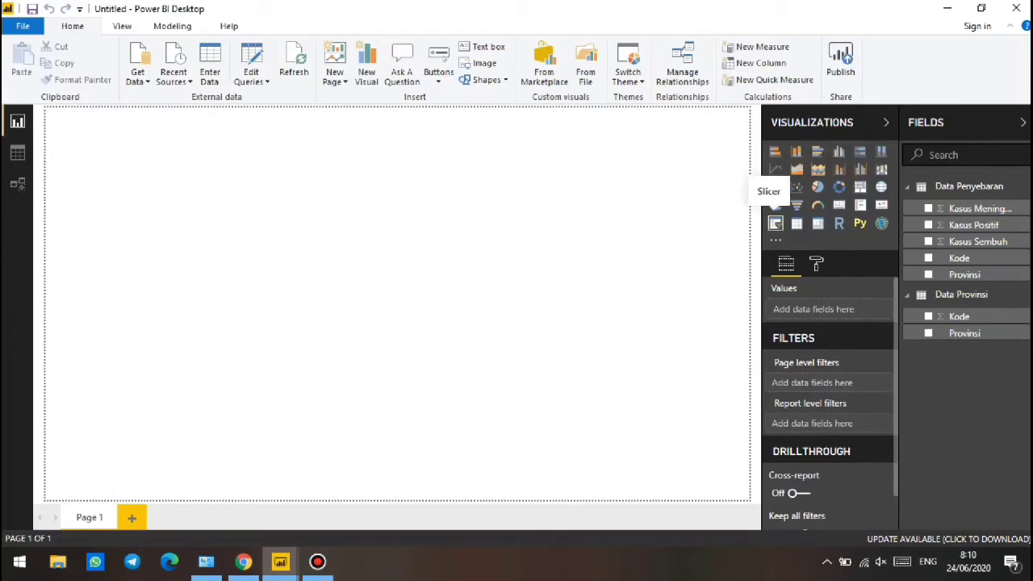
{"action": "left_click", "coordinate": [775, 224]}
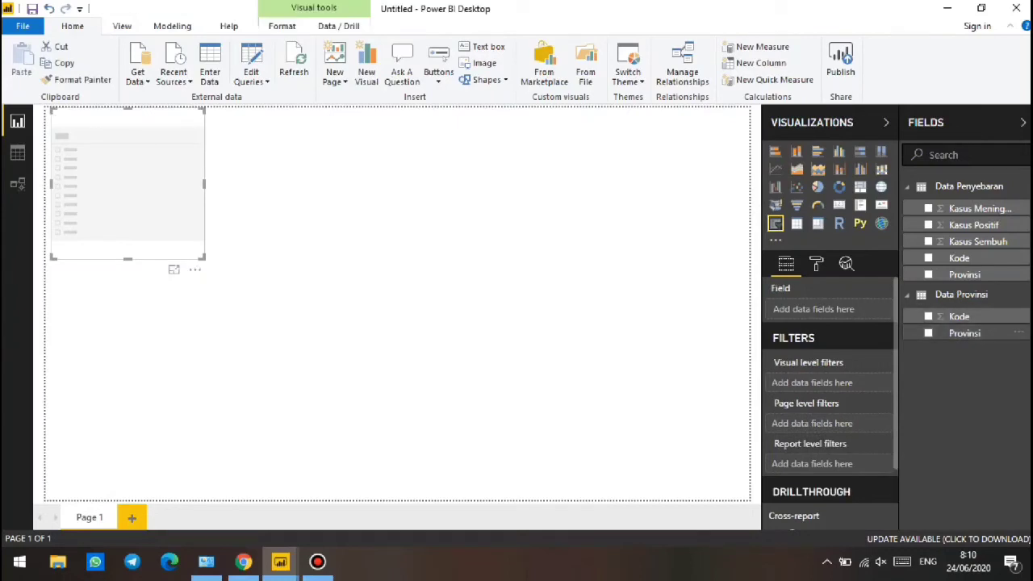
{"action": "left_click", "coordinate": [929, 333]}
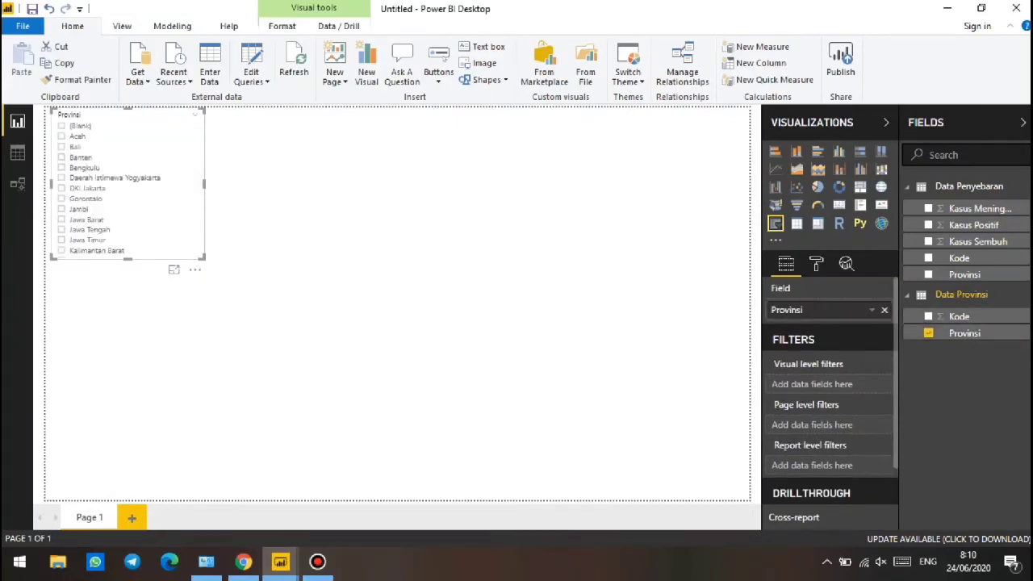
{"action": "left_click_drag", "start_coordinate": [127, 259], "coordinate": [128, 321]}
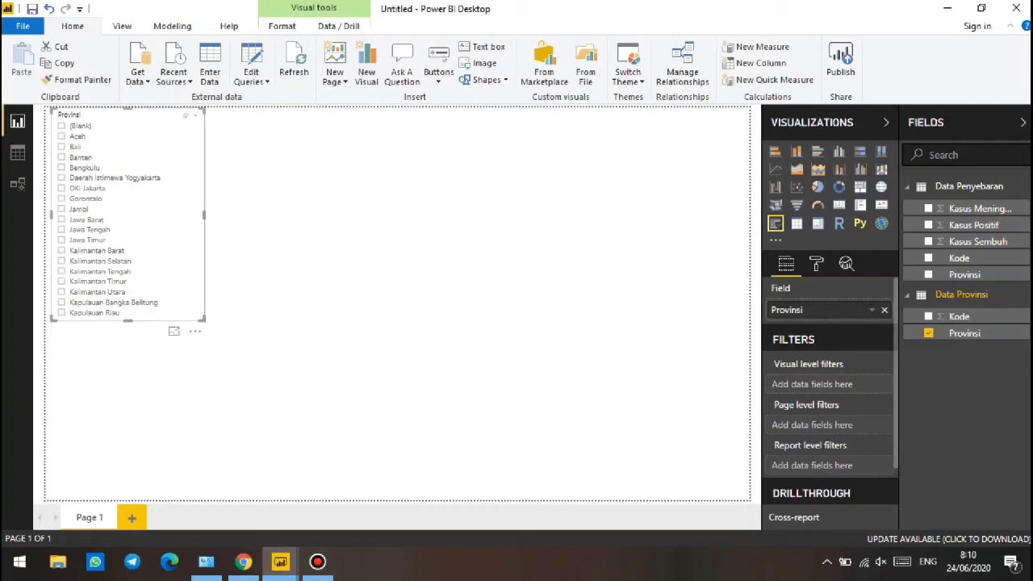
Add a map visual to the report page using Provinsi from Data Provinsi as its legend
{"action": "left_click", "coordinate": [323, 347]}
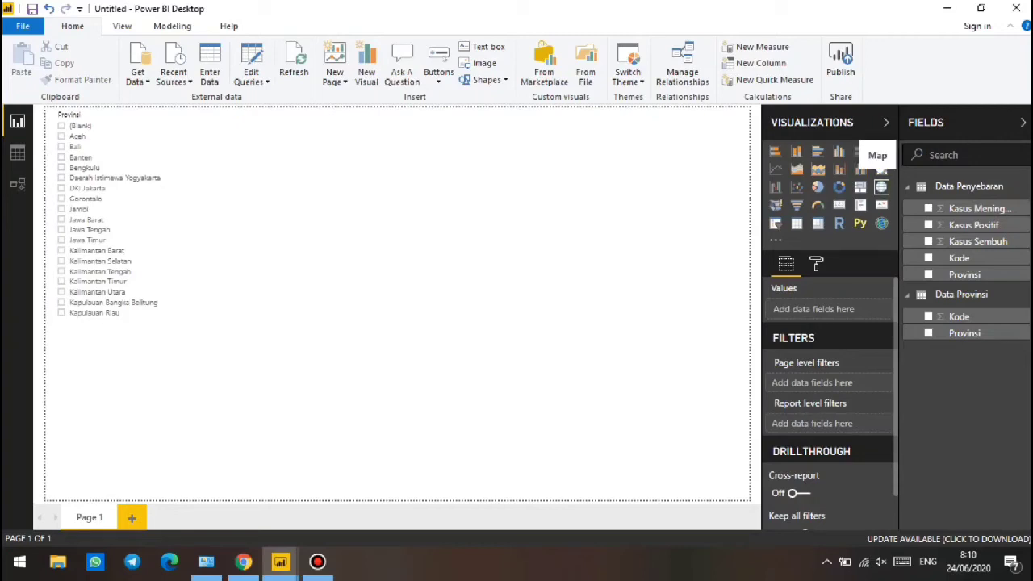
{"action": "left_click", "coordinate": [882, 186]}
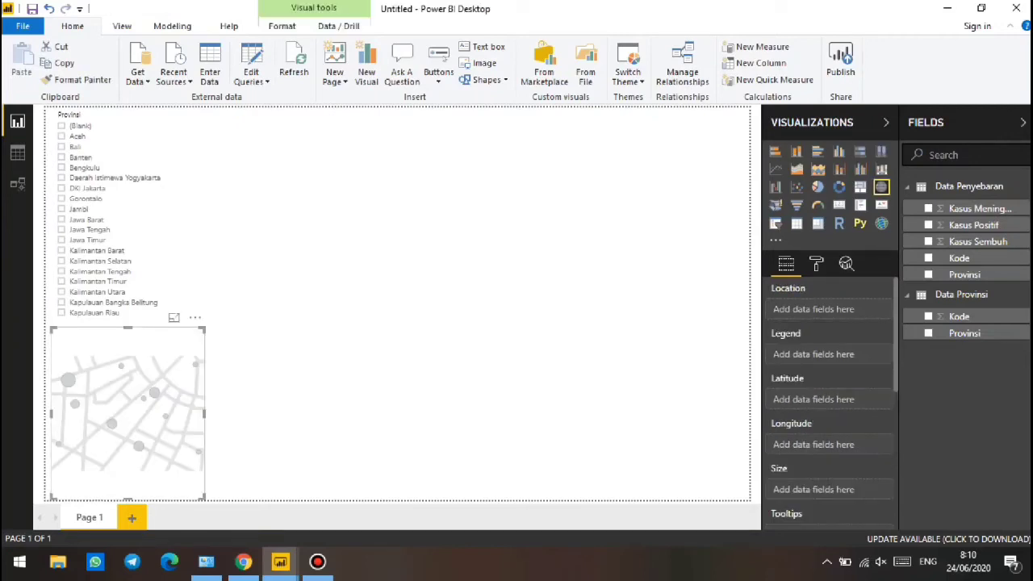
{"action": "left_click", "coordinate": [929, 333]}
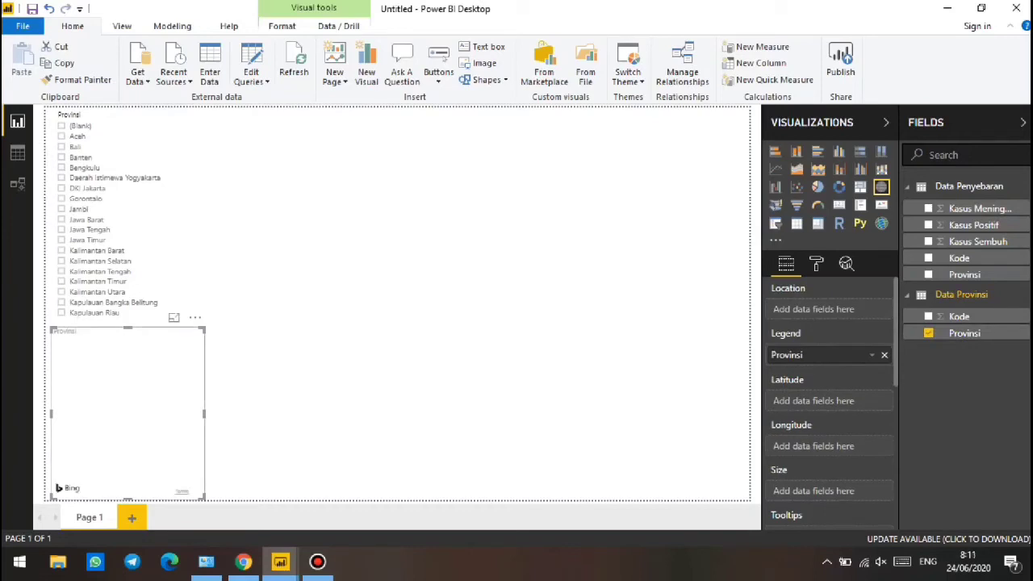
Move the map beside the province slicer at the page's upper edge and enlarge it to fill the remaining width at the slicer's height
{"action": "left_click_drag", "start_coordinate": [117, 447], "coordinate": [53, 369]}
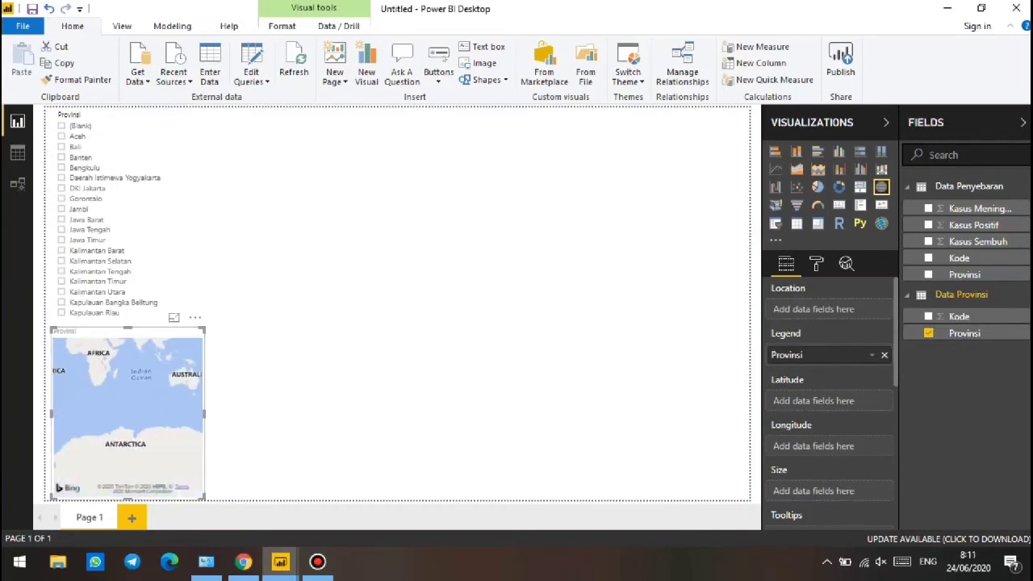
{"action": "left_click", "coordinate": [363, 355]}
{"action": "left_click", "coordinate": [129, 332]}
{"action": "left_click_drag", "start_coordinate": [129, 332], "coordinate": [285, 112]}
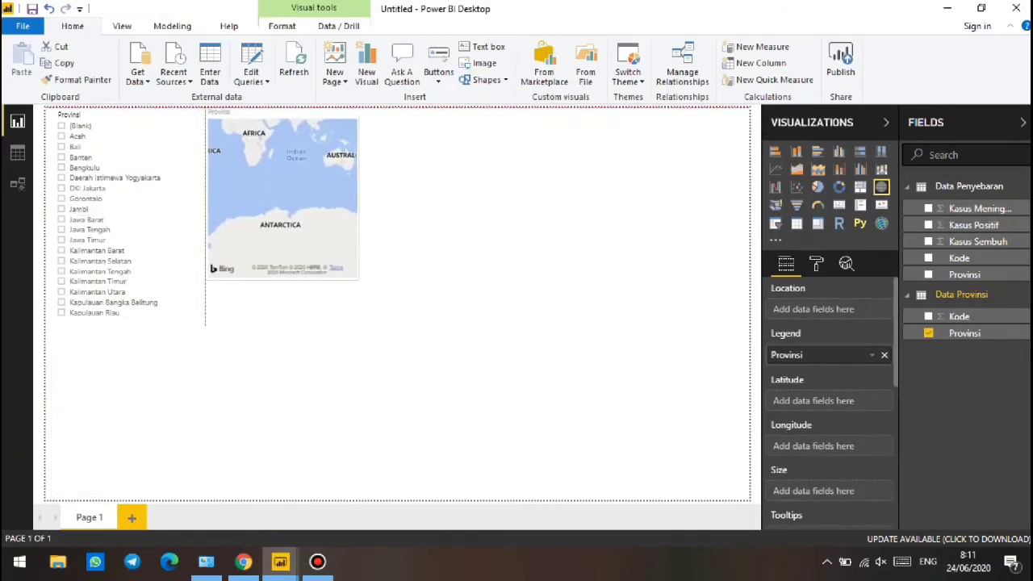
{"action": "left_click_drag", "start_coordinate": [358, 279], "coordinate": [749, 322]}
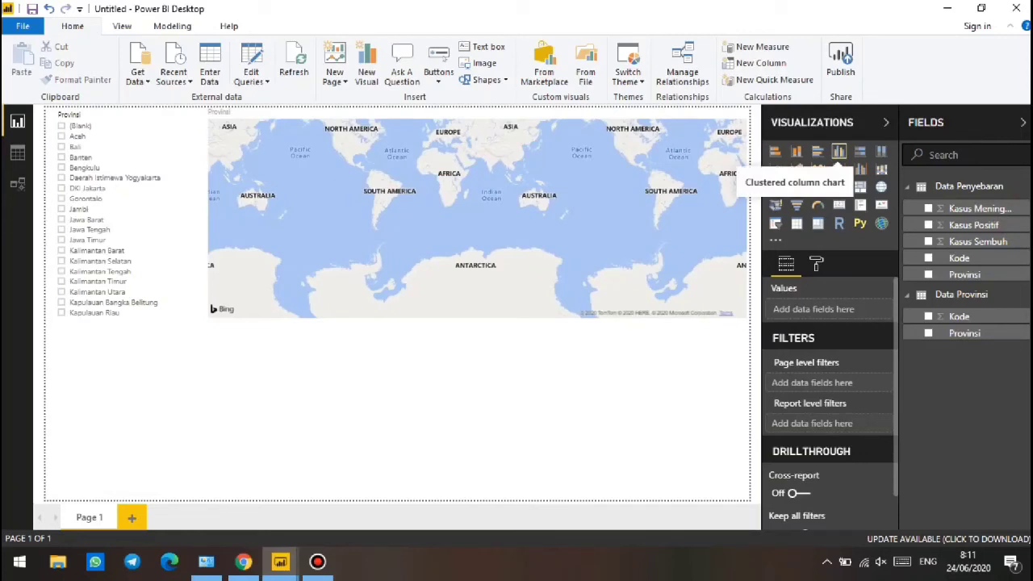
Add a clustered column chart of Kasus Meninggal, Kasus Positif and Kasus Sembuh with Provinsi from Data Provinsi as the axis
{"action": "left_click", "coordinate": [839, 151]}
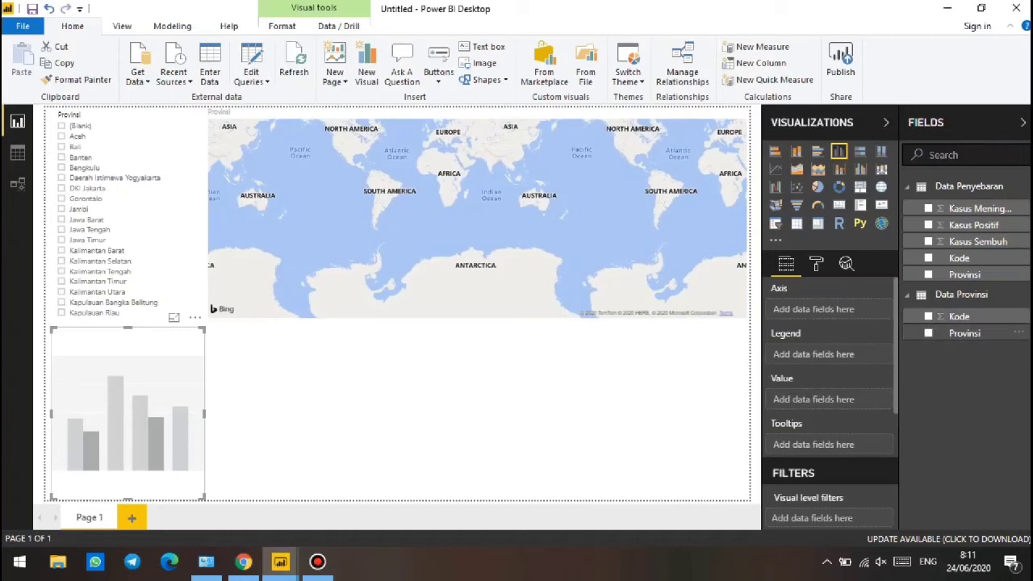
{"action": "left_click", "coordinate": [928, 332]}
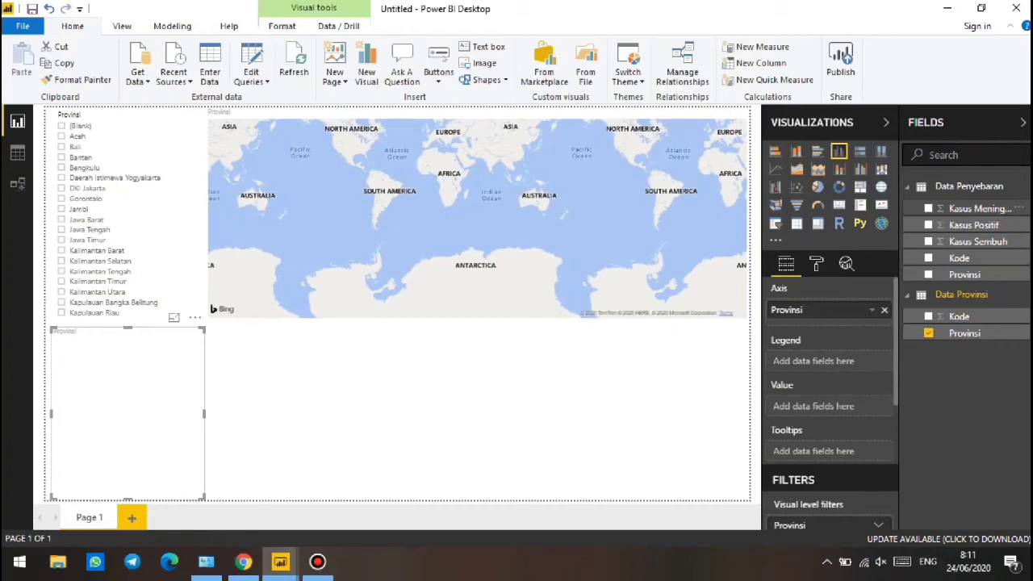
{"action": "left_click", "coordinate": [928, 208]}
{"action": "left_click", "coordinate": [928, 226]}
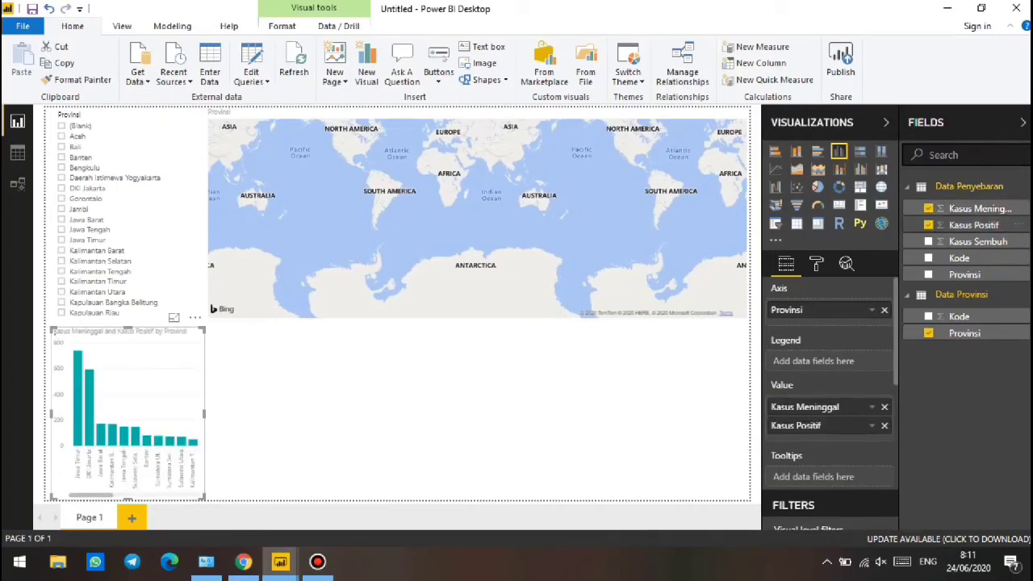
{"action": "left_click", "coordinate": [928, 241]}
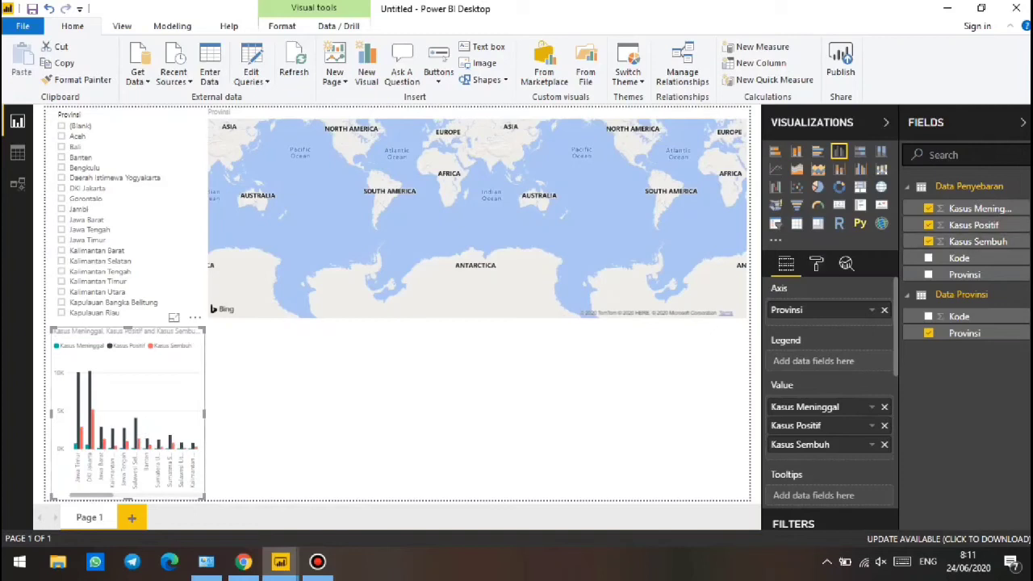
Widen the column chart below the slicer and map to nearly half the page width, then deselect it
{"action": "left_click_drag", "start_coordinate": [205, 413], "coordinate": [397, 413]}
{"action": "left_click_drag", "start_coordinate": [397, 493], "coordinate": [385, 501]}
{"action": "left_click", "coordinate": [533, 412]}
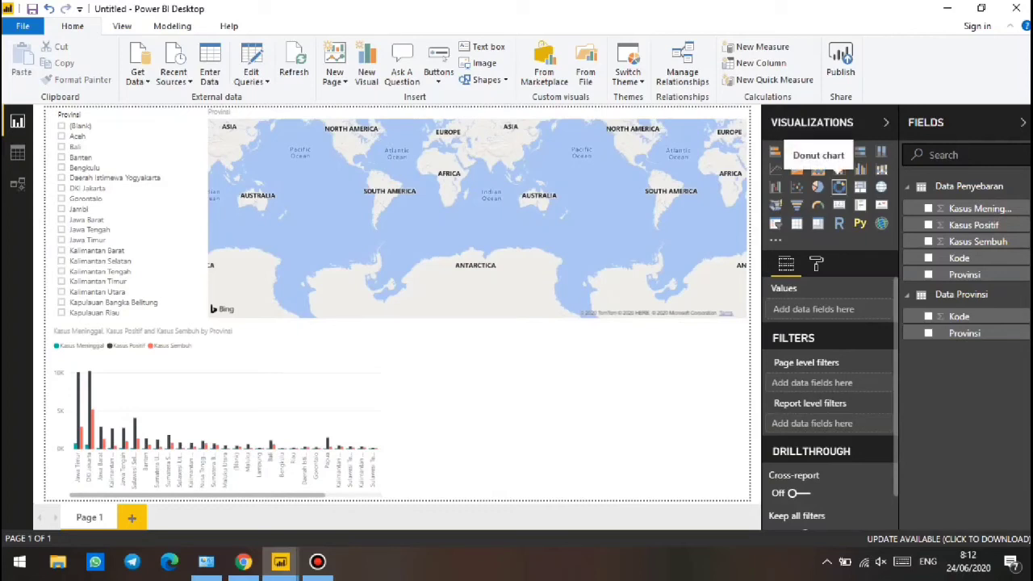
Add a donut chart of Kasus Meninggal, Kasus Positif and Kasus Sembuh with Provinsi from Data Provinsi as the legend
{"action": "left_click", "coordinate": [838, 186]}
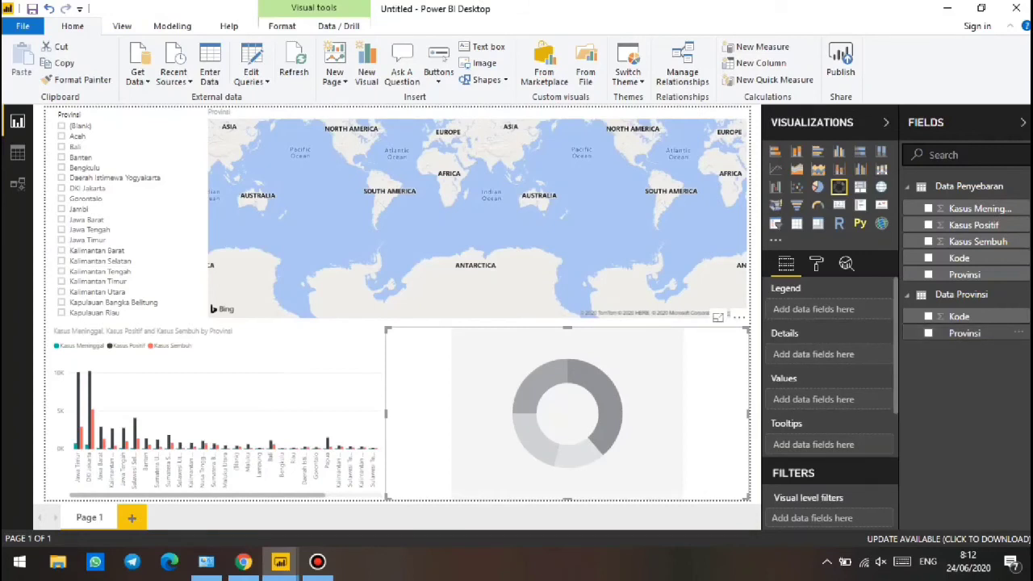
{"action": "left_click", "coordinate": [964, 332]}
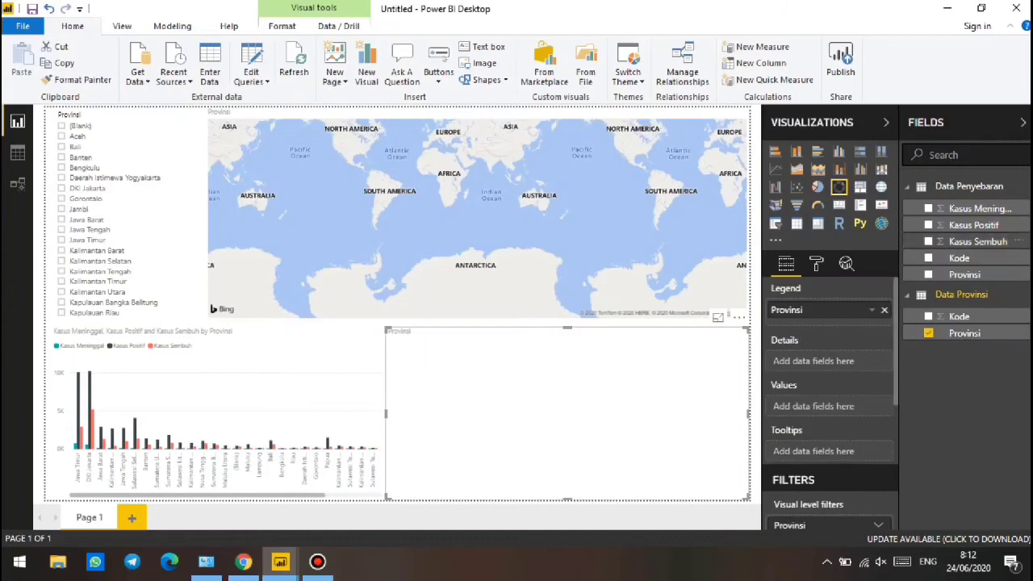
{"action": "left_click", "coordinate": [979, 208]}
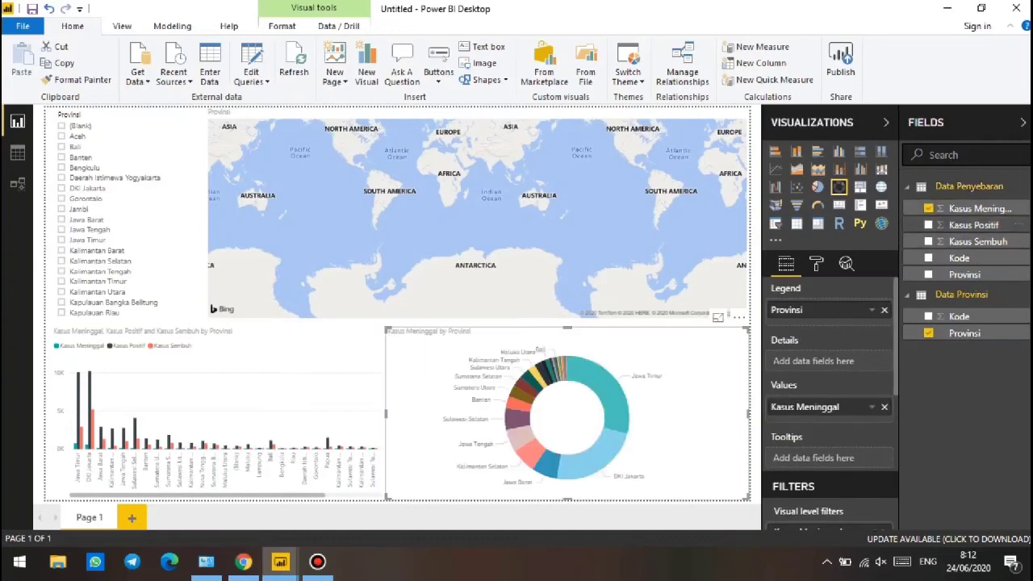
{"action": "left_click", "coordinate": [974, 225]}
{"action": "left_click", "coordinate": [978, 241]}
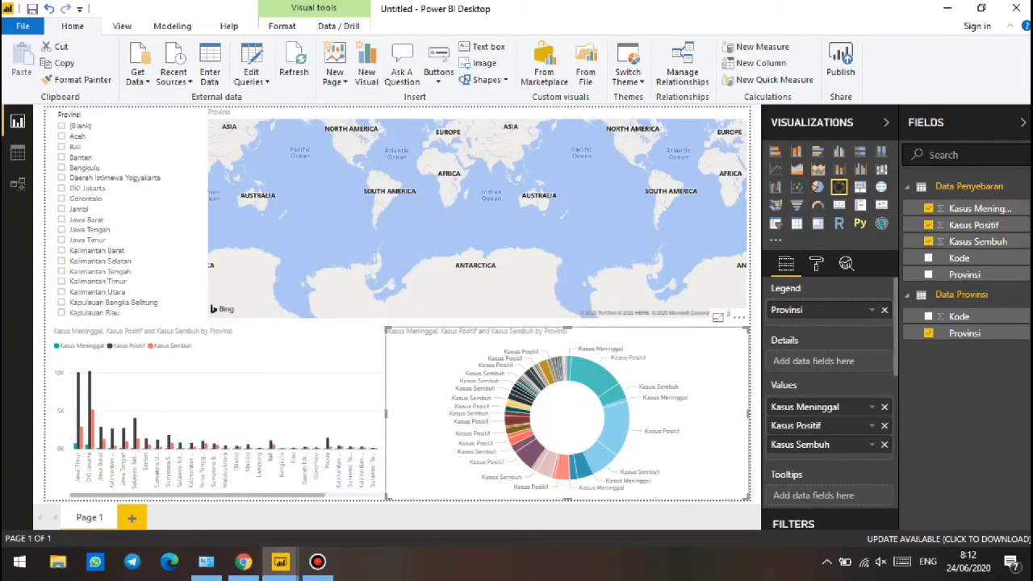
{"action": "left_click", "coordinate": [756, 355]}
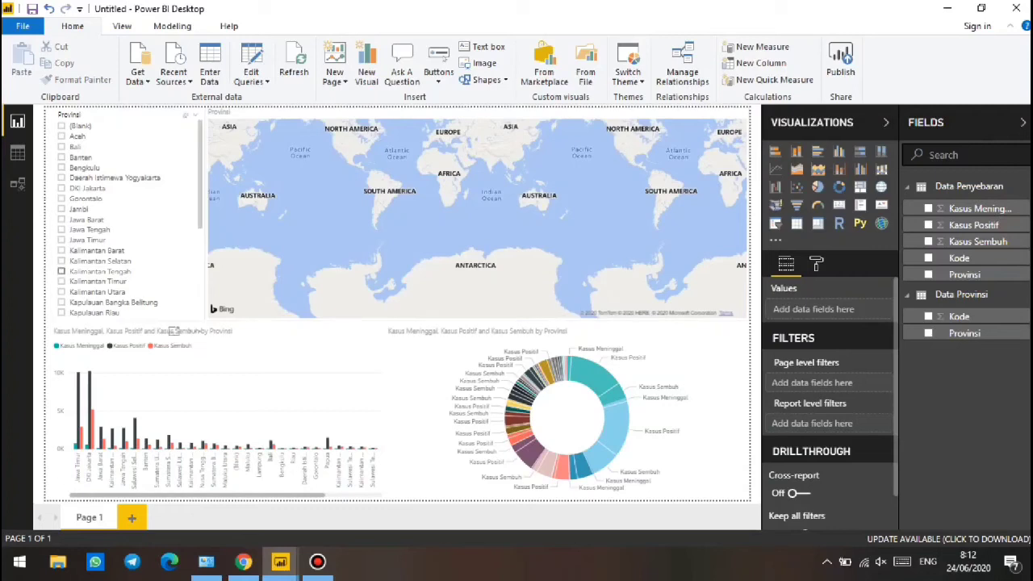
Filter the report to Aceh with the province slicer and inspect its case values in the column and donut charts
{"action": "left_click_drag", "start_coordinate": [200, 168], "coordinate": [200, 173]}
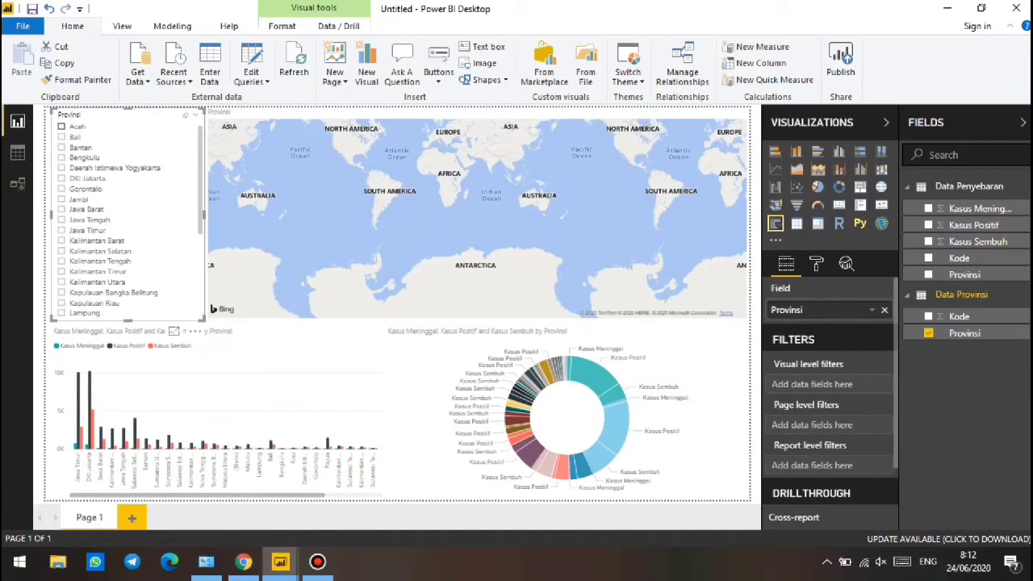
{"action": "left_click", "coordinate": [61, 127]}
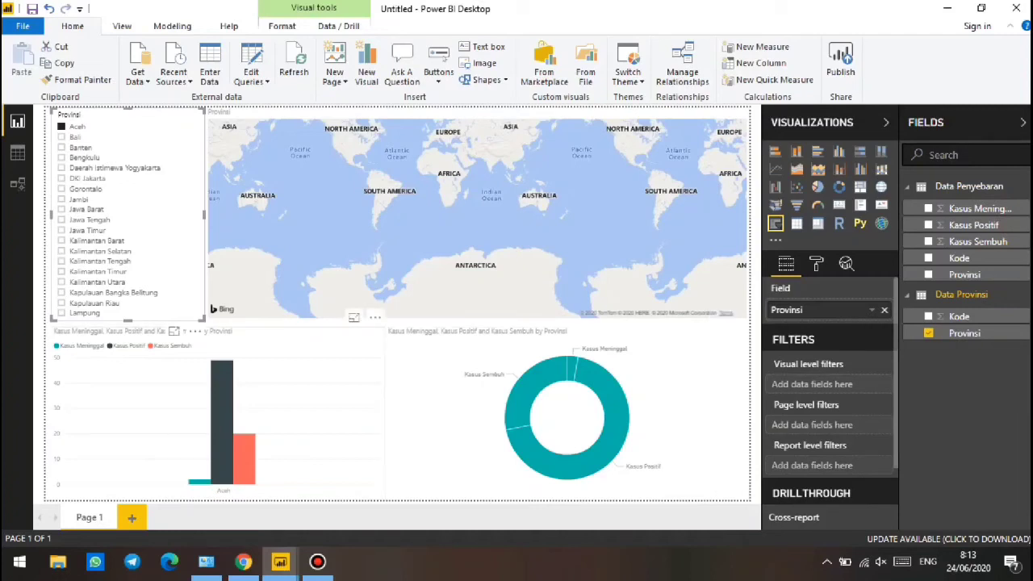
{"action": "mouse_move", "coordinate": [226, 376]}
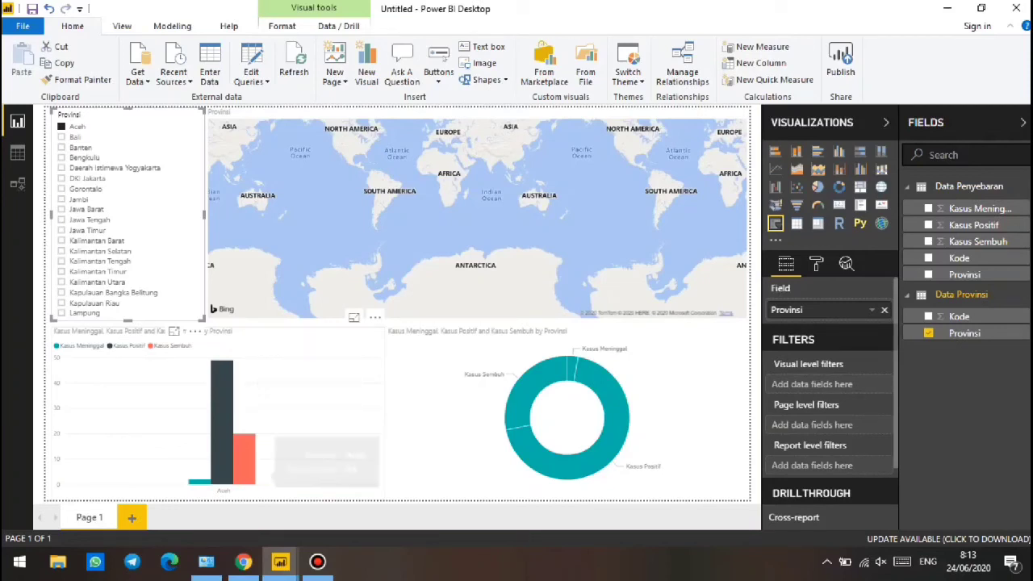
{"action": "mouse_move", "coordinate": [246, 460]}
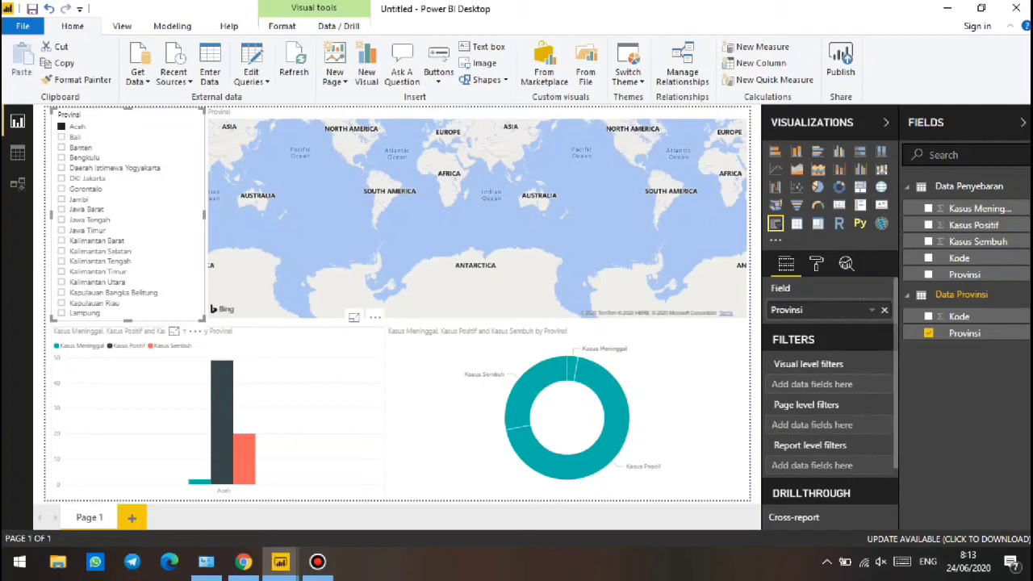
{"action": "mouse_move", "coordinate": [218, 488]}
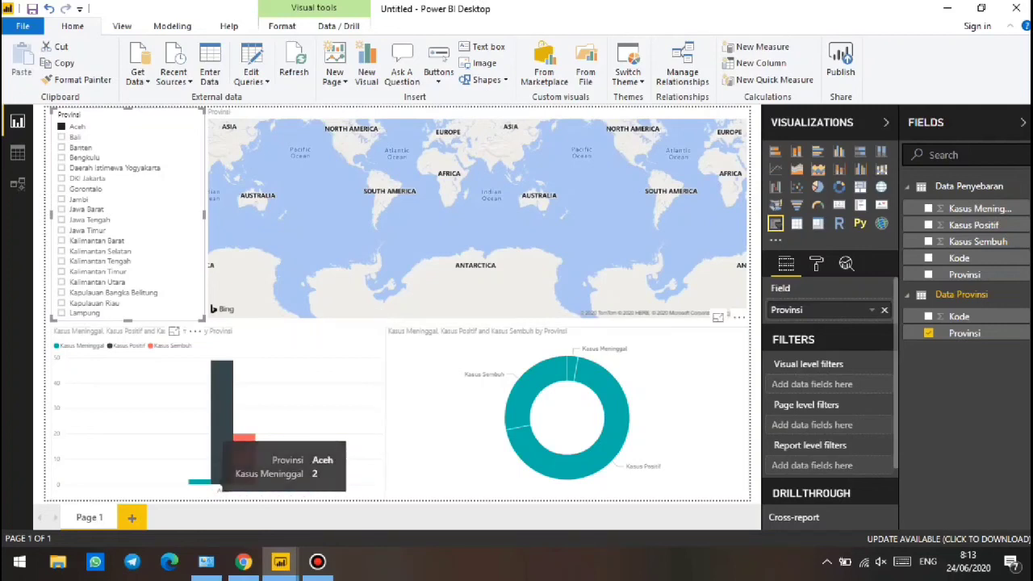
{"action": "mouse_move", "coordinate": [533, 379]}
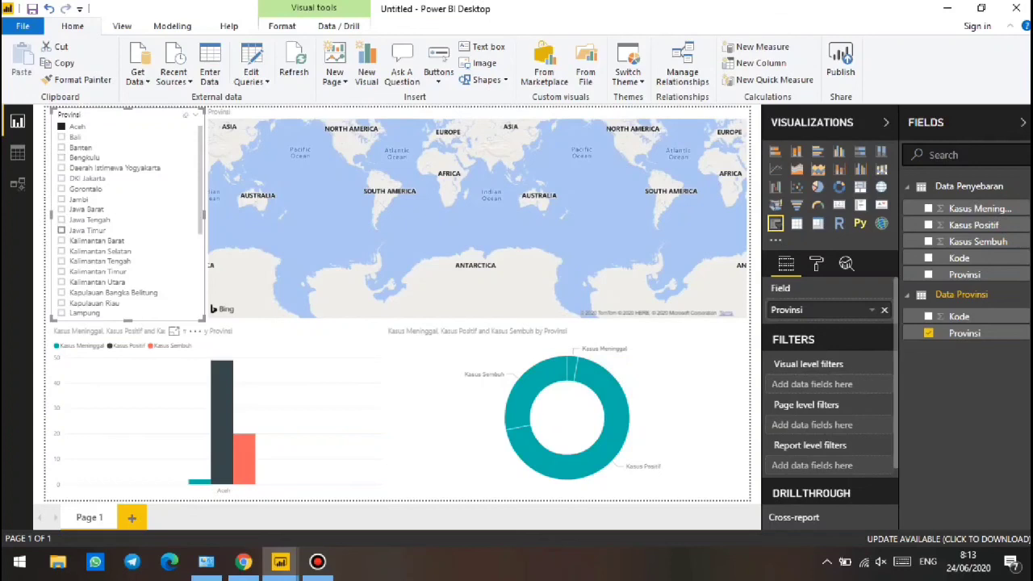
Filter the report to Jawa Tengah and then Kalimantan Timur, inspecting each province's case values in both charts
{"action": "left_click", "coordinate": [62, 219]}
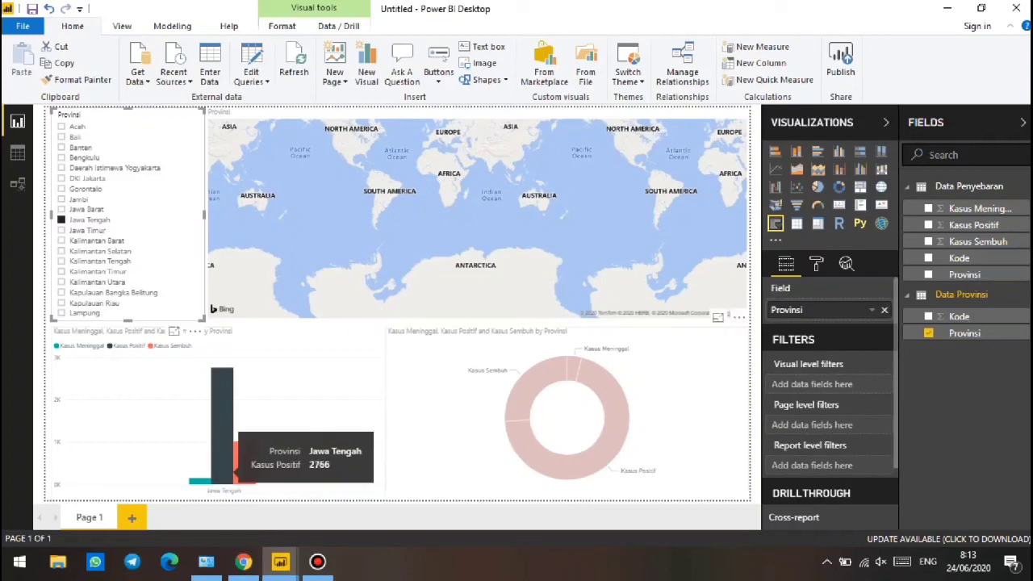
{"action": "mouse_move", "coordinate": [593, 382]}
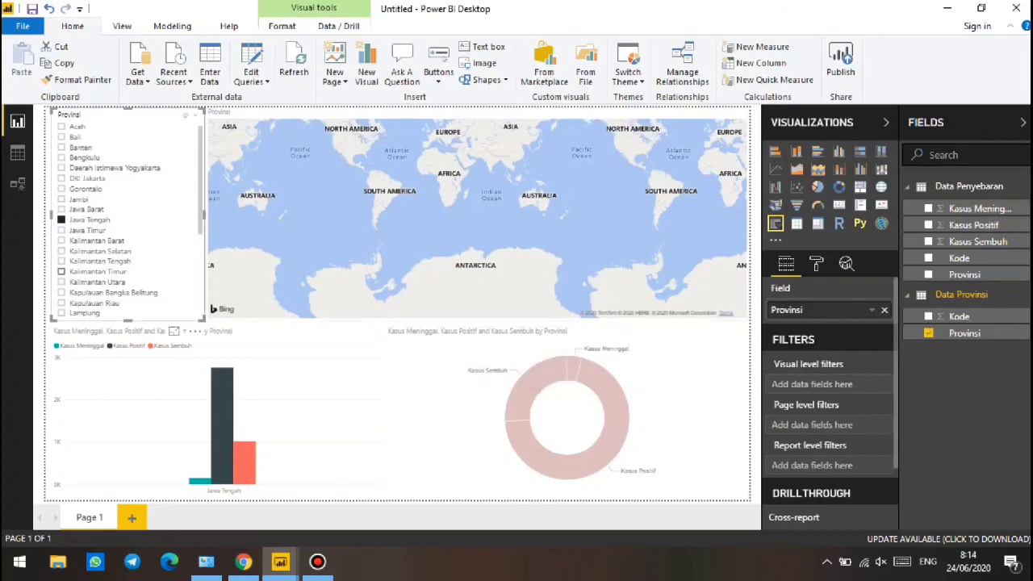
{"action": "left_click", "coordinate": [62, 272]}
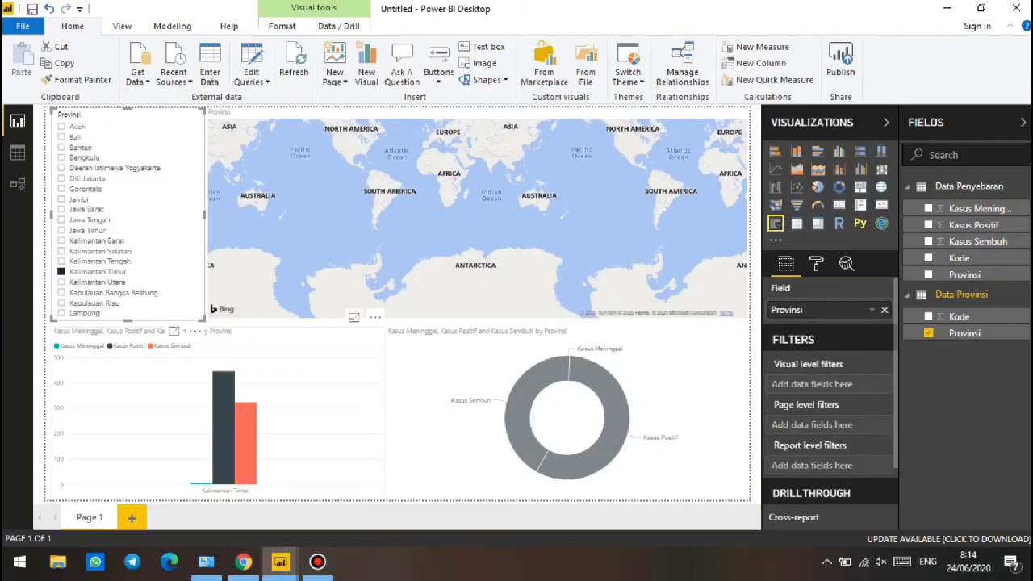
{"action": "mouse_move", "coordinate": [226, 406]}
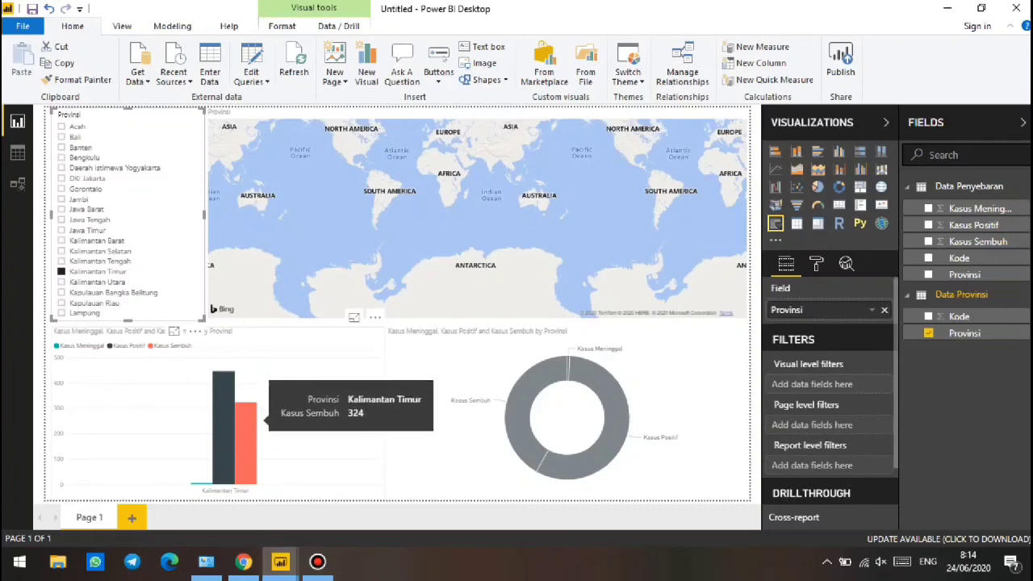
{"action": "mouse_move", "coordinate": [619, 413]}
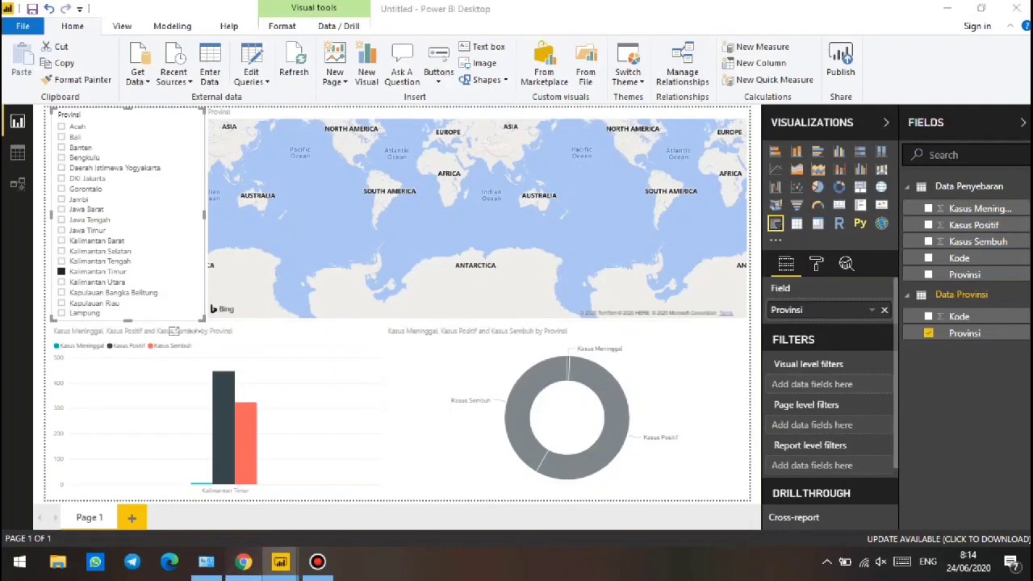
Switch to Chrome to view the Kawal Corona API page's data by province
{"action": "left_click", "coordinate": [244, 562]}
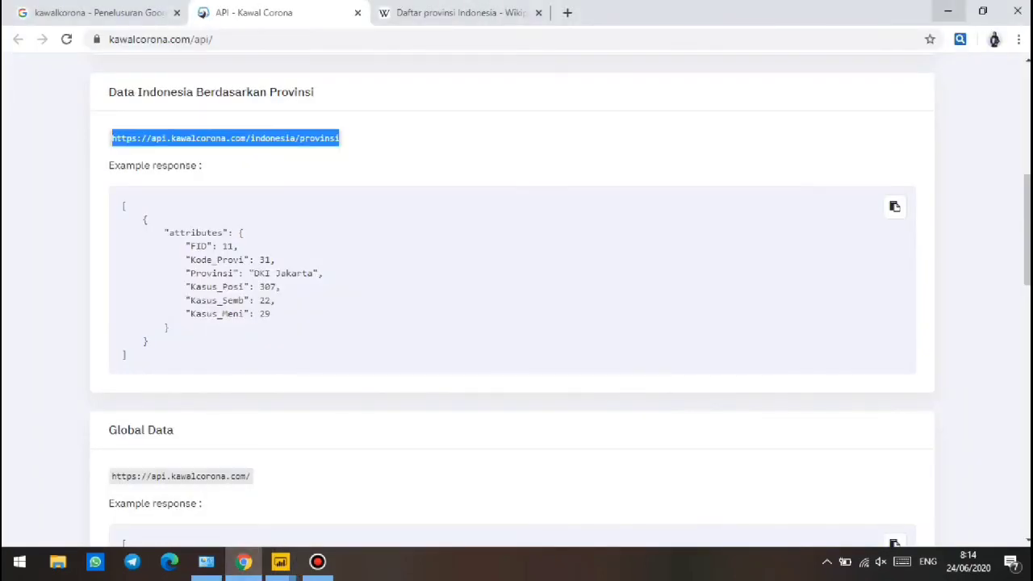